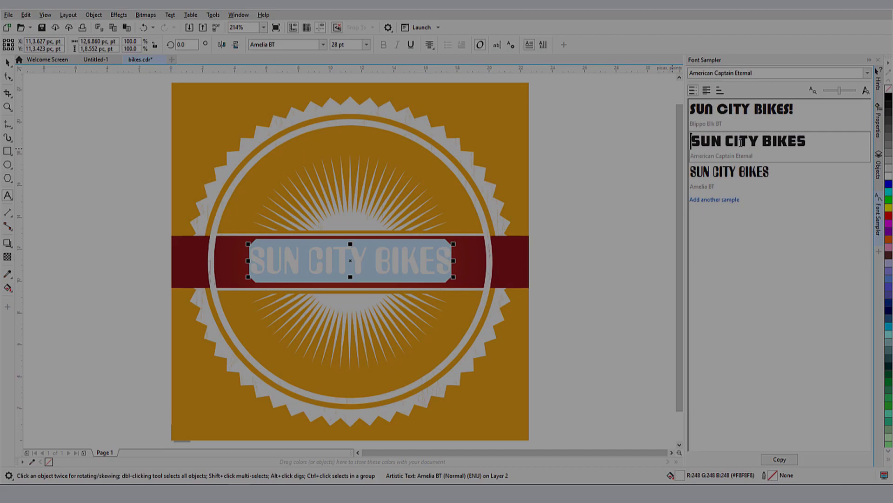
# - Give CITY in the American Captain Eternal sample Stylistic Set 4 after trying Set 3
pyautogui.moveTo(725, 141); pyautogui.dragTo(758, 142)
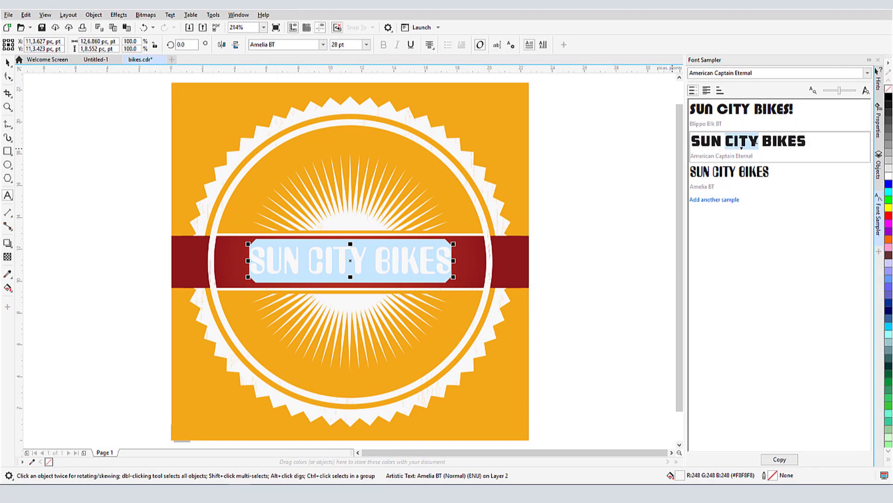
pyautogui.click(743, 150)
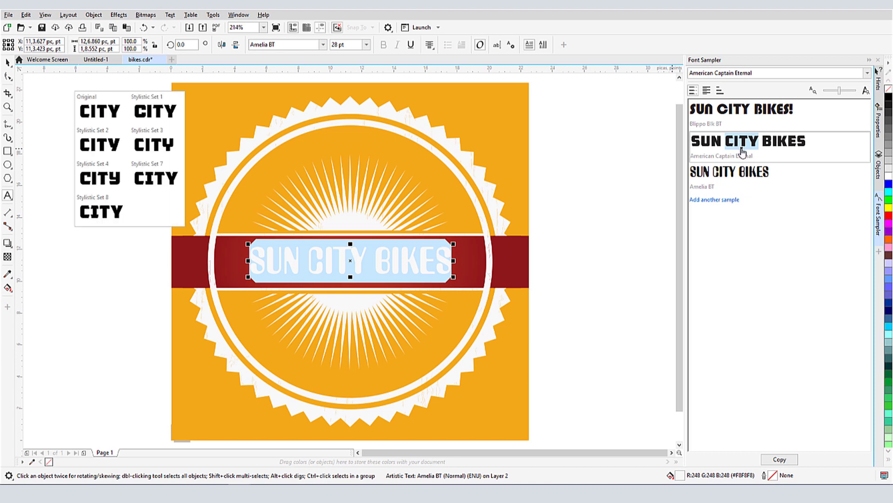
pyautogui.click(159, 148)
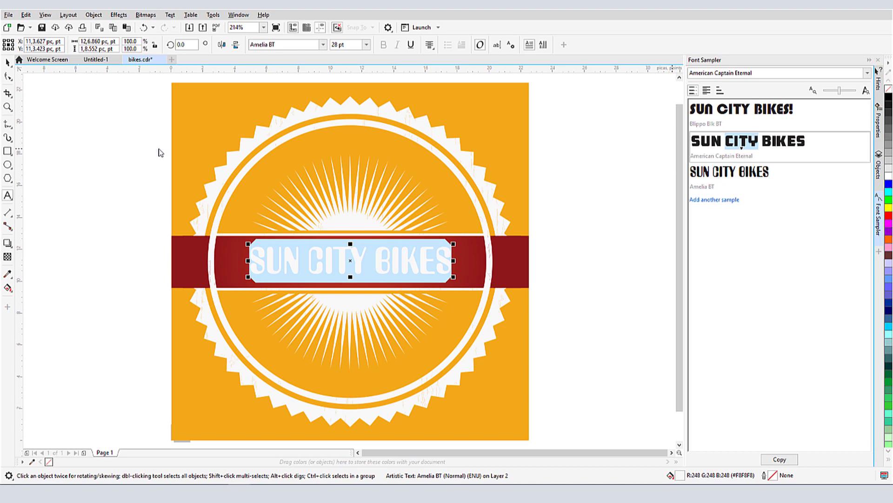
pyautogui.click(742, 150)
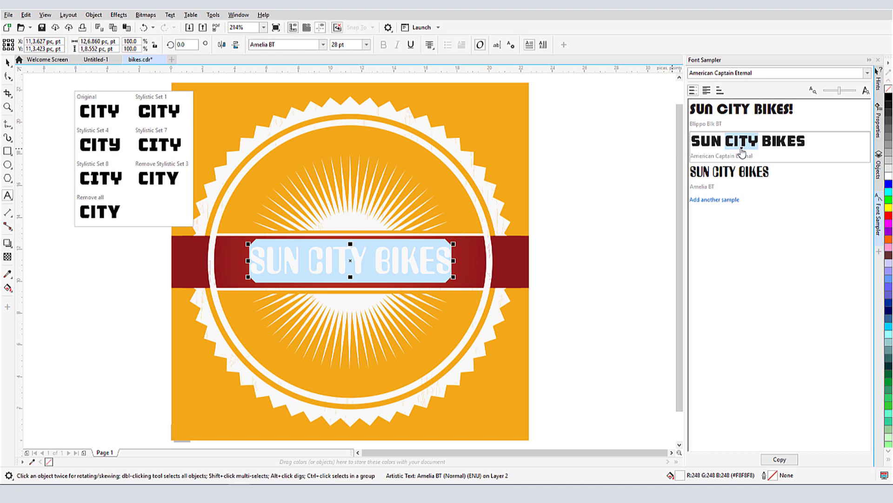
pyautogui.click(100, 144)
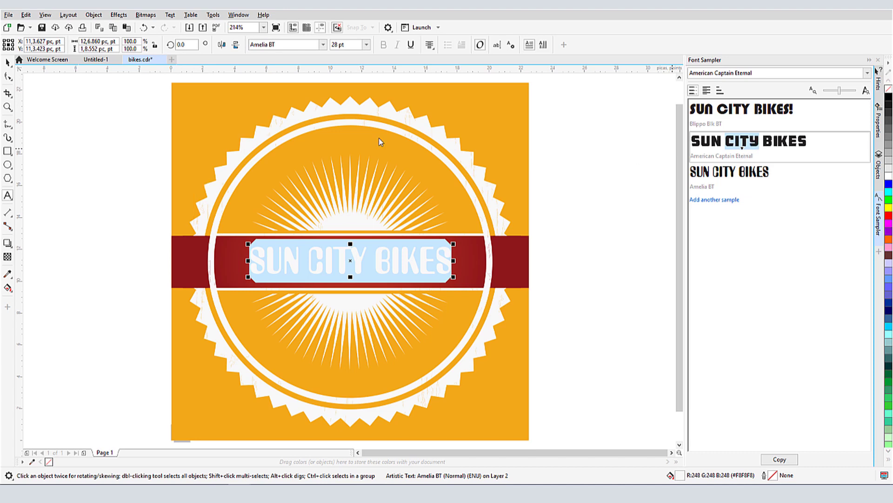
# - Replace the banner text with the copied SUN CITY BIKES sample, centred on the red band in white
pyautogui.click(781, 459)
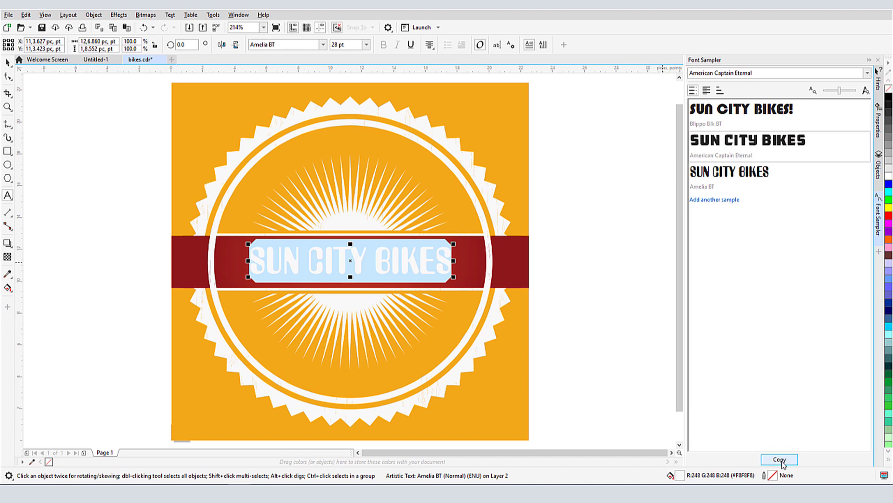
pyautogui.hotkey('ctrl', 'v')
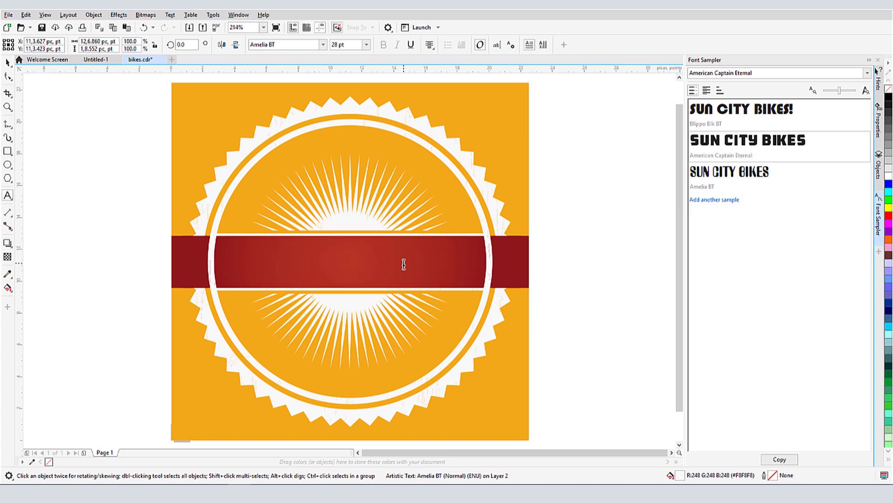
pyautogui.click(8, 63)
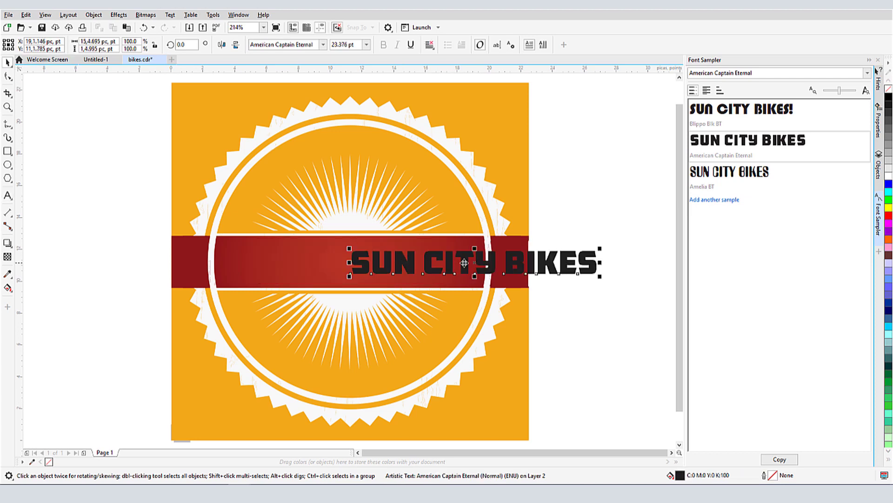
pyautogui.moveTo(465, 262); pyautogui.dragTo(344, 266)
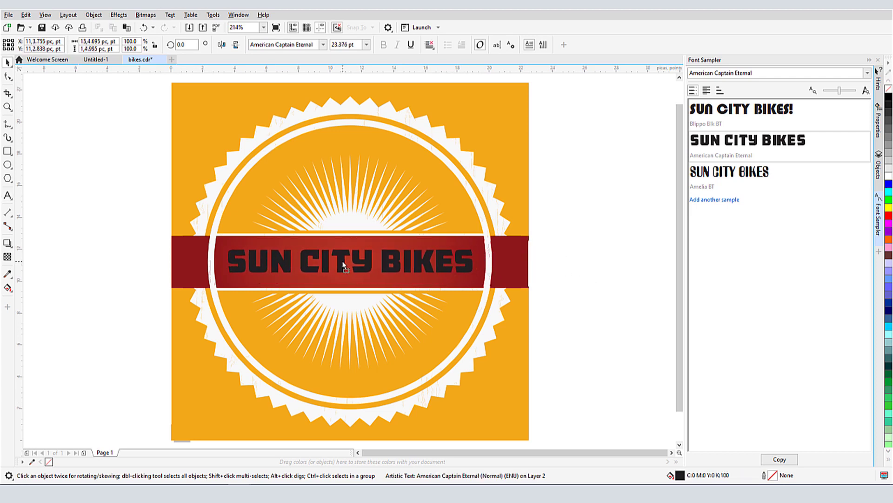
pyautogui.click(889, 176)
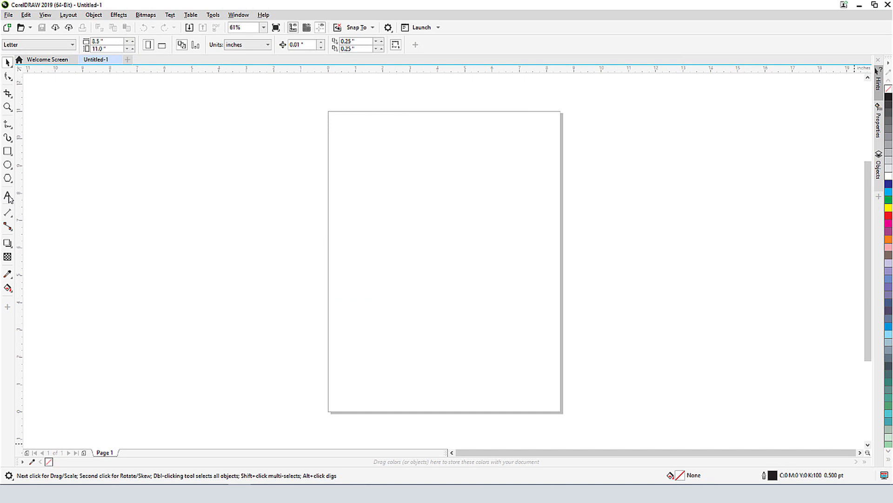
# - On Untitled-1, open the Text tool's installed-font list and scroll through it
pyautogui.click(8, 196)
pyautogui.click(323, 45)
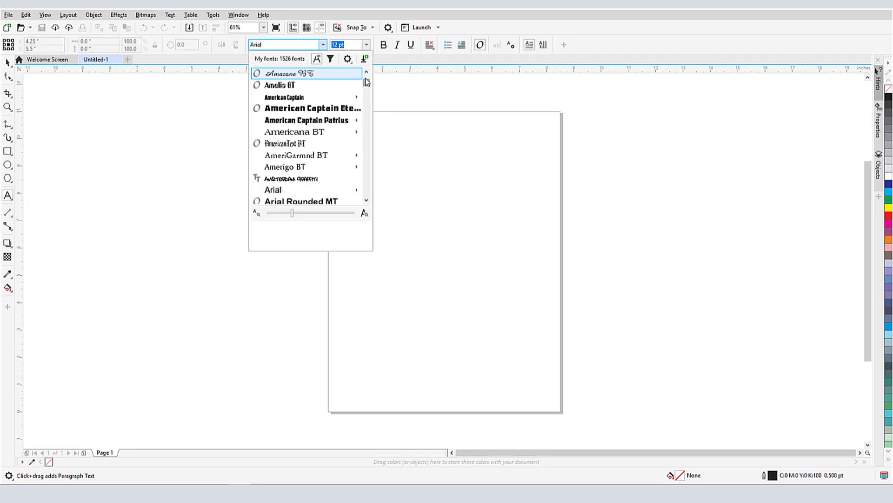
pyautogui.moveTo(367, 82); pyautogui.dragTo(371, 139)
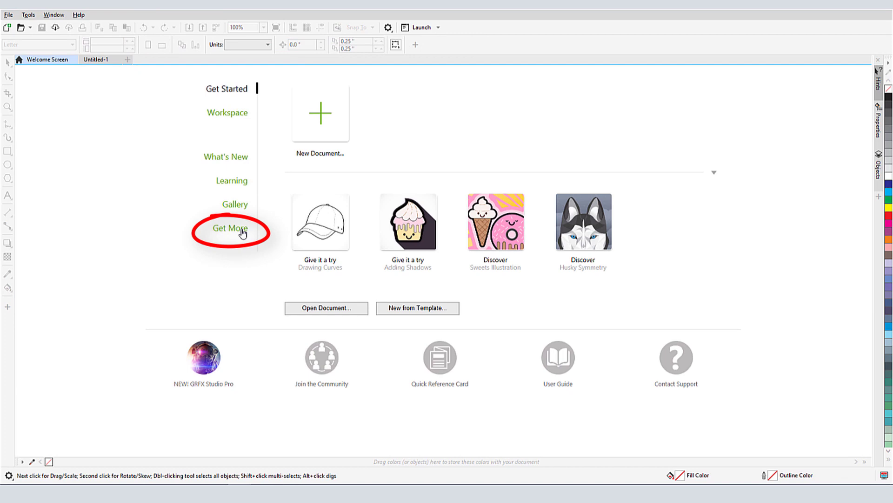
# - Browse the Fonts packs listed under Get More on the Welcome Screen
pyautogui.click(241, 234)
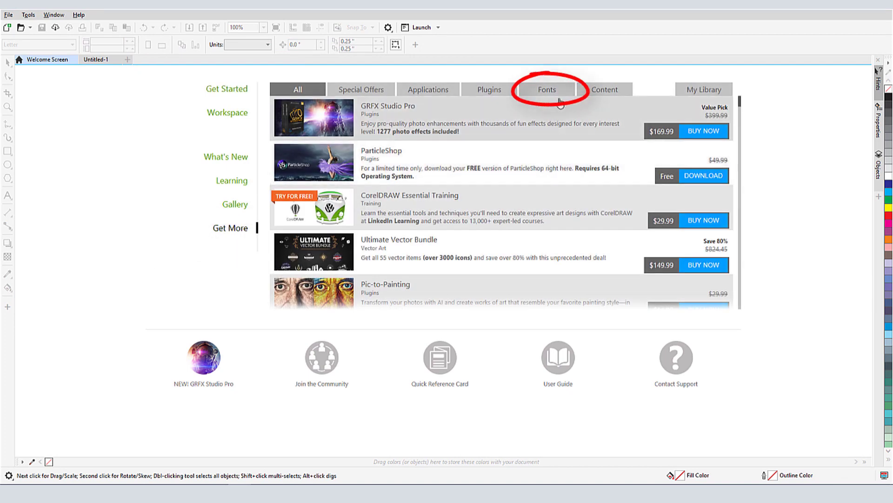
pyautogui.click(547, 89)
pyautogui.moveTo(739, 138); pyautogui.dragTo(745, 241)
pyautogui.moveTo(745, 241); pyautogui.dragTo(745, 253)
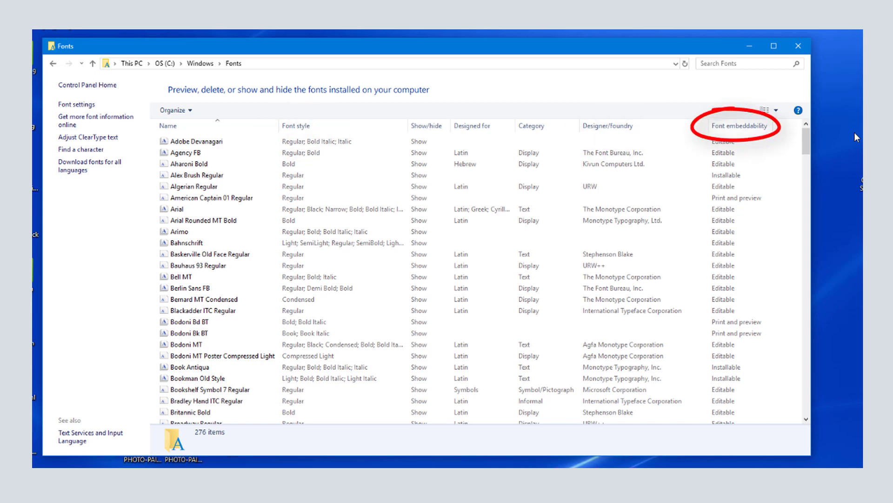
# - Show the installed fonts as Tiles and preview Alex Brush Regular
pyautogui.click(775, 110)
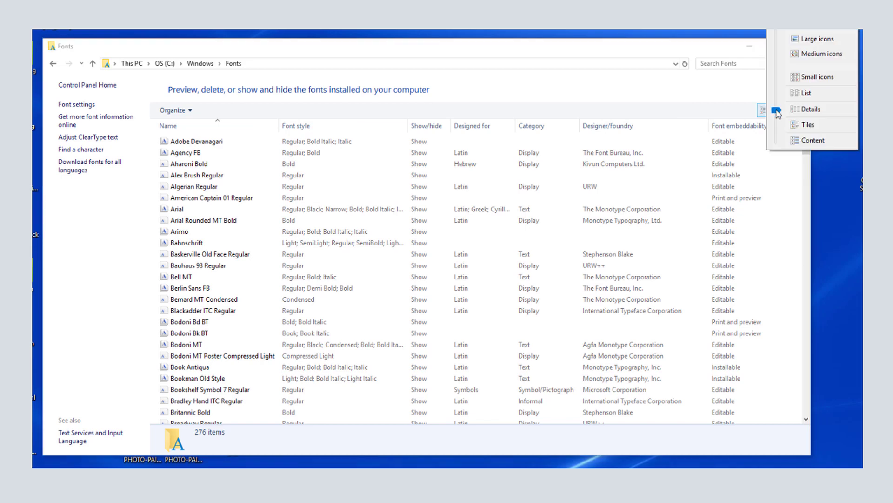
pyautogui.click(809, 125)
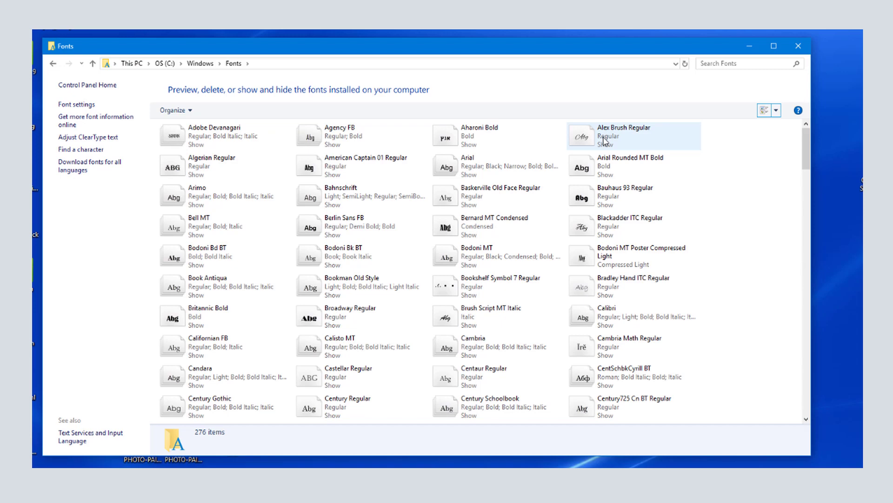
pyautogui.click(626, 136)
pyautogui.click(217, 112)
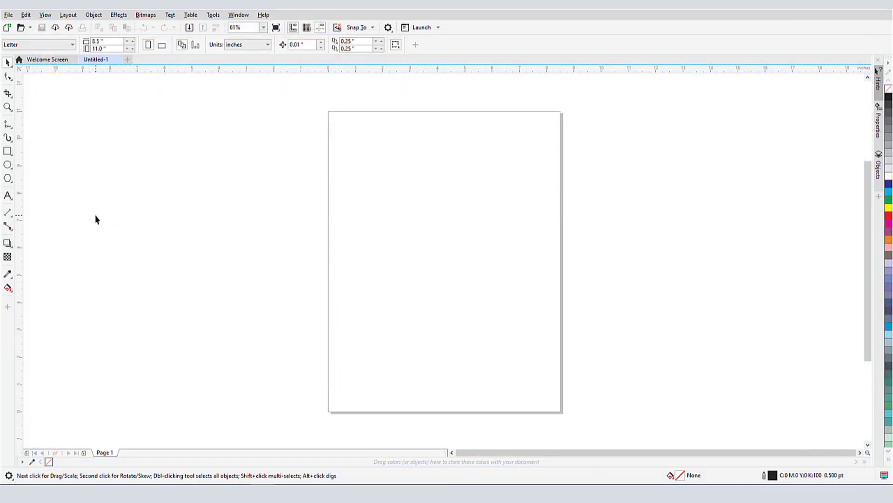
# - Widen the Text tool's installed-font list to view its sample previews
pyautogui.click(7, 195)
pyautogui.click(323, 44)
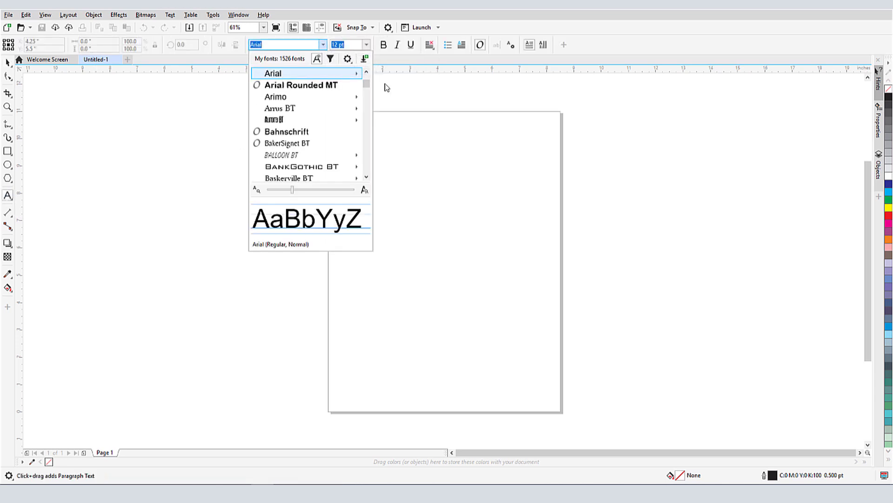
pyautogui.moveTo(373, 99); pyautogui.dragTo(485, 94)
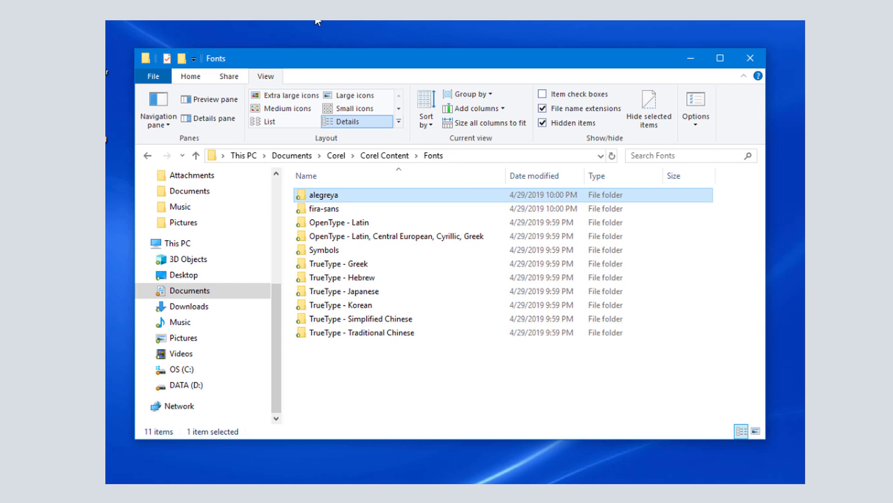
# - Select Hobo BT.ttf in the OpenType - Latin\H font folder
pyautogui.doubleClick(365, 222)
pyautogui.doubleClick(328, 295)
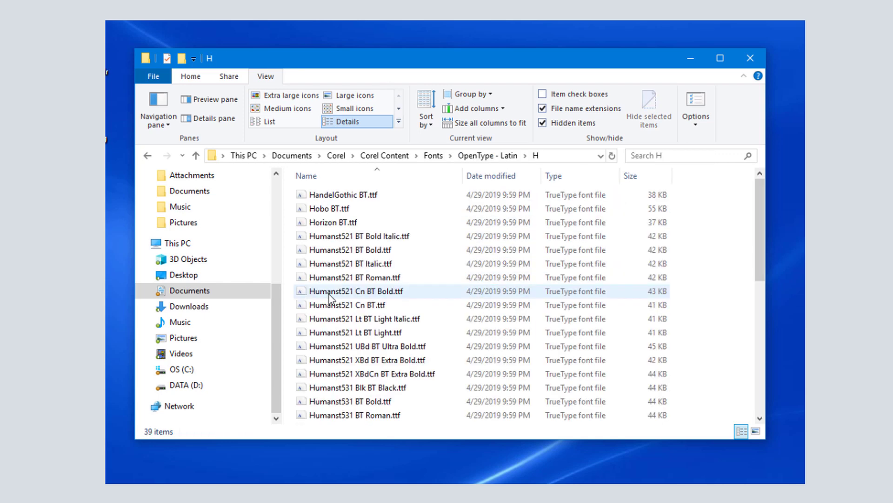
pyautogui.click(376, 209)
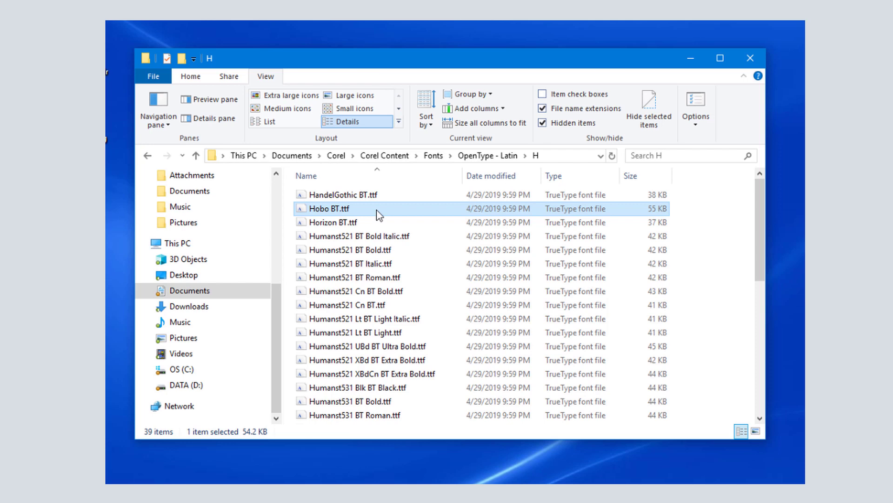
pyautogui.rightClick(380, 215)
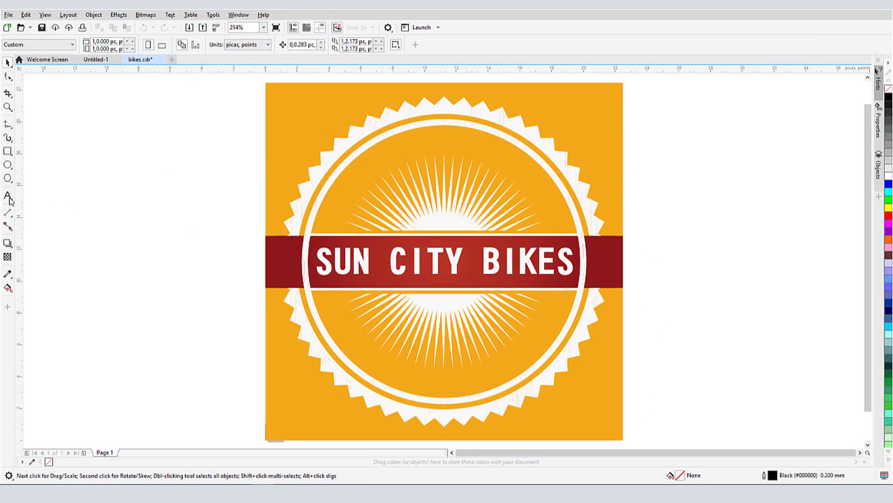
# - Enlarge the font previews in the Text tool's installed-font list
pyautogui.click(8, 196)
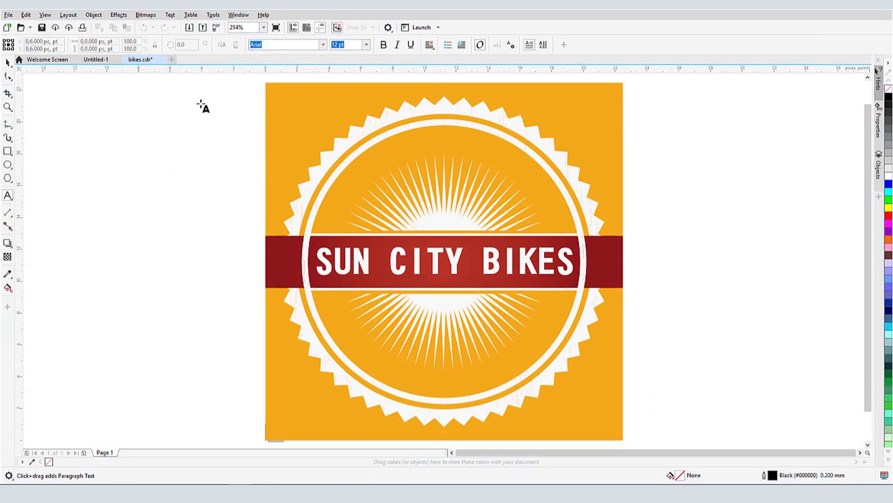
pyautogui.click(322, 45)
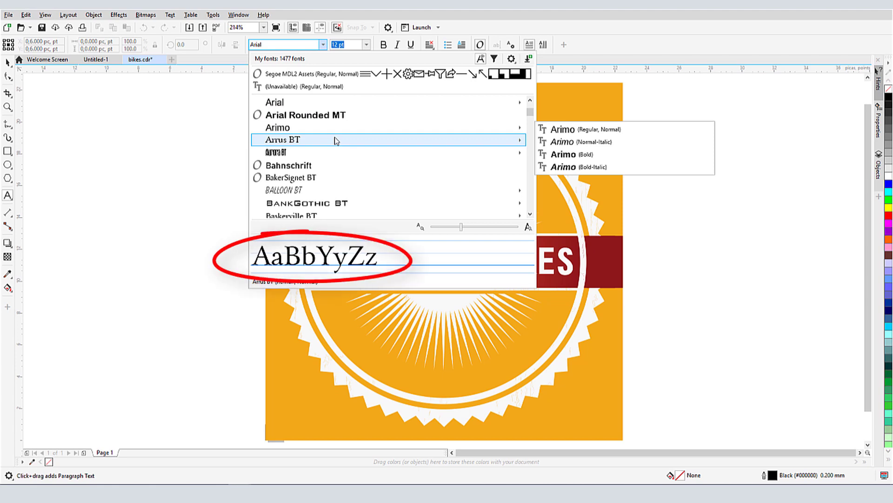
pyautogui.moveTo(395, 153)
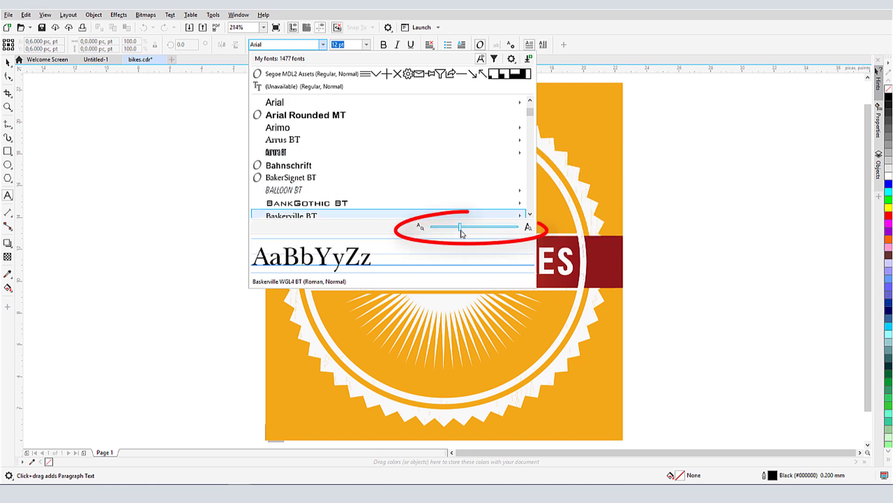
pyautogui.moveTo(465, 228)
pyautogui.mouseDown()
pyautogui.moveTo(473, 229)
pyautogui.moveTo(465, 228)
pyautogui.mouseUp()
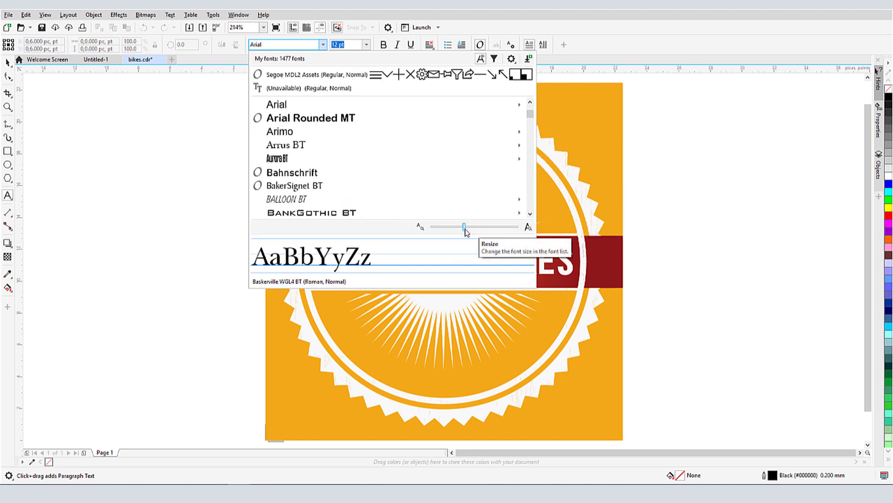
# - Search the font list for Segoe, then clear the search to list all fonts
pyautogui.click(295, 46)
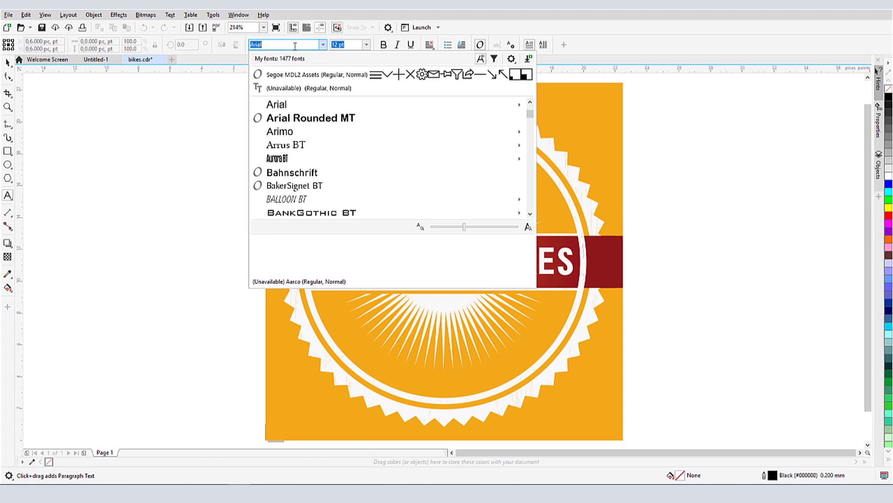
pyautogui.write('se')
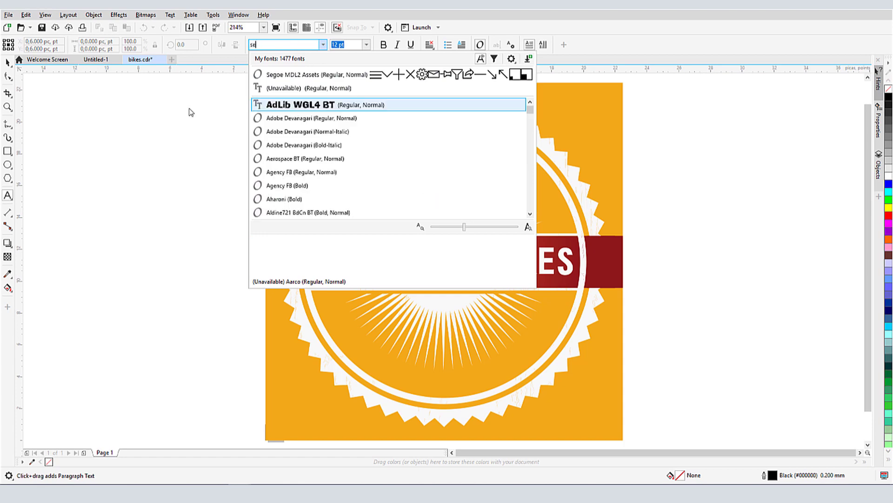
pyautogui.write('goe')
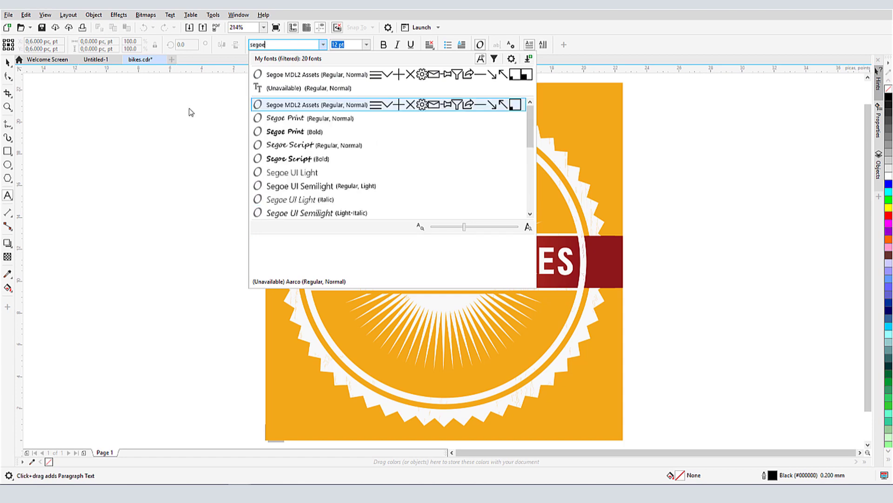
pyautogui.press('BackSpace')
pyautogui.press('BackSpace')
pyautogui.press('BackSpace')
pyautogui.press('BackSpace')
pyautogui.press('BackSpace')
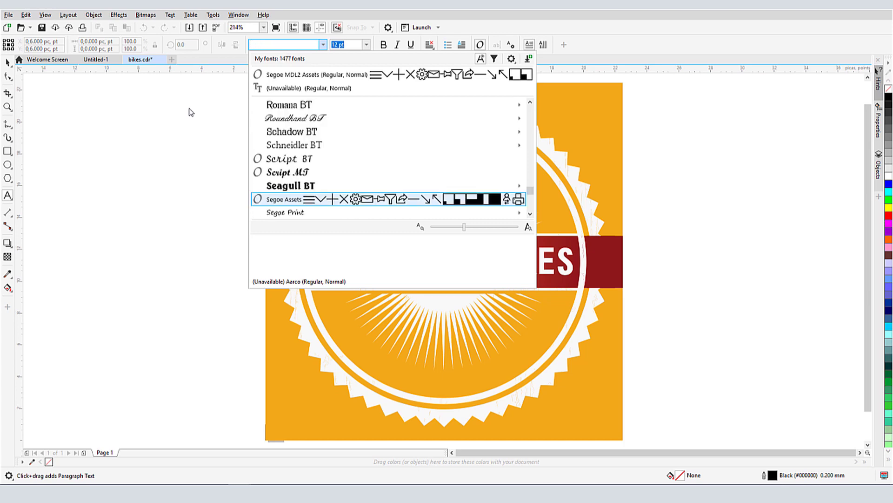
# - Try the Installed, Not installed, Editable and Installable font filters in turn
pyautogui.click(494, 59)
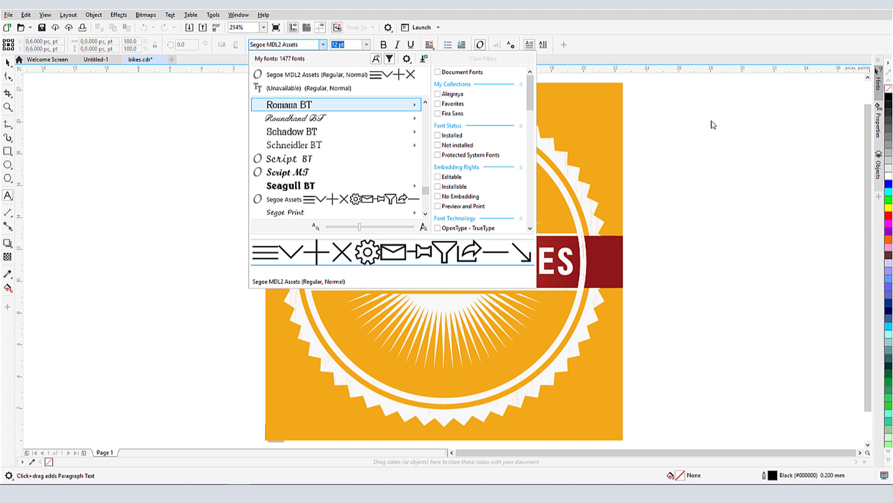
pyautogui.click(438, 136)
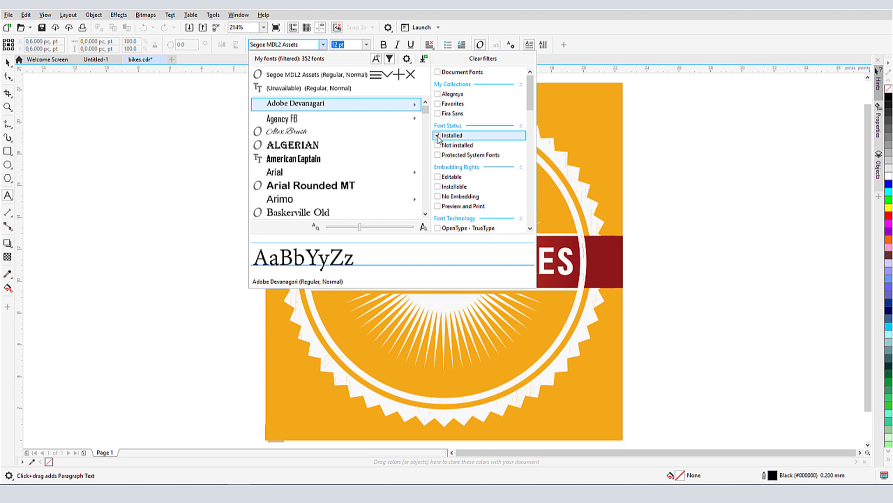
pyautogui.click(438, 145)
pyautogui.click(437, 136)
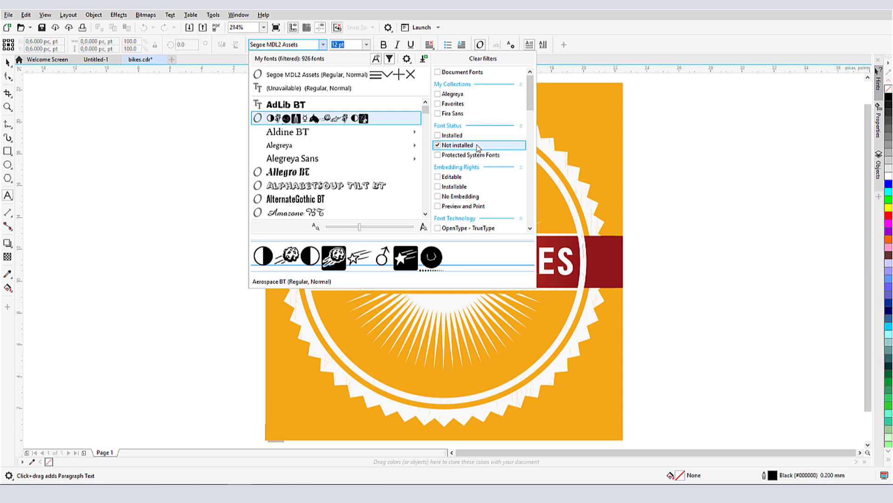
pyautogui.click(438, 146)
pyautogui.click(437, 177)
pyautogui.click(438, 187)
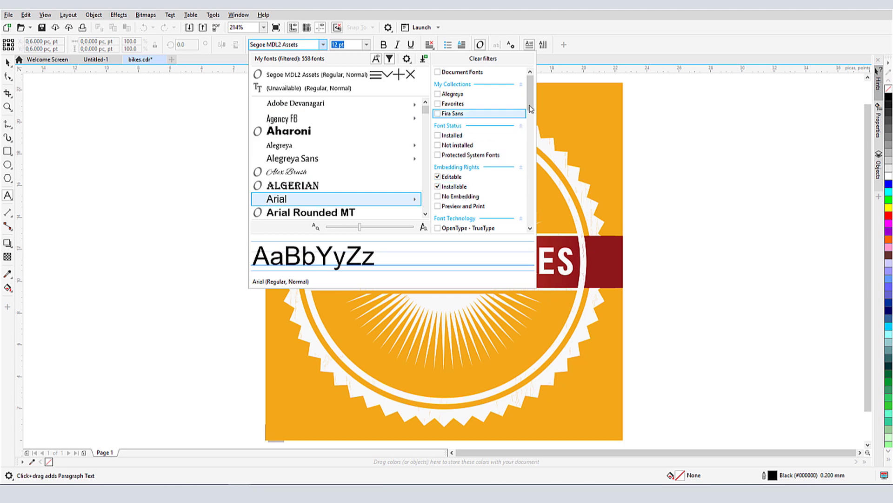
pyautogui.moveTo(531, 103); pyautogui.dragTo(534, 219)
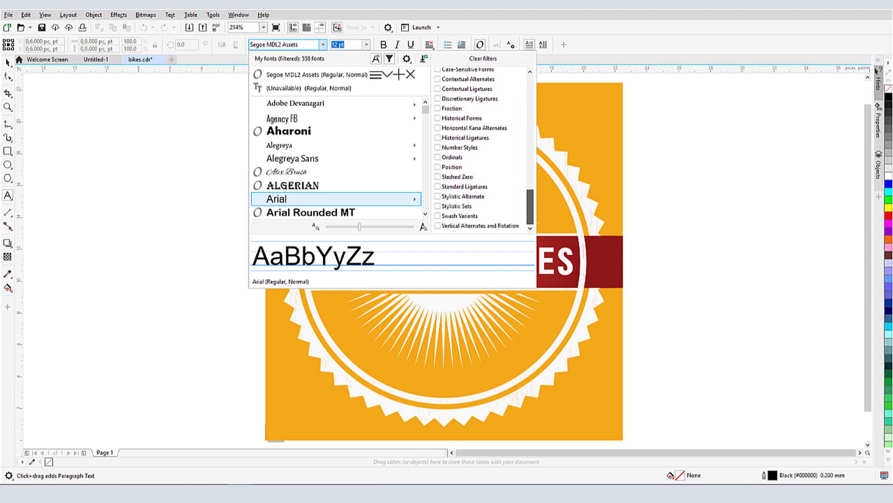
pyautogui.scroll(5, 479, 149)
# - Try Document Fonts, then filter to the Alegreya, Favorites and Fira Sans collections
pyautogui.click(437, 114)
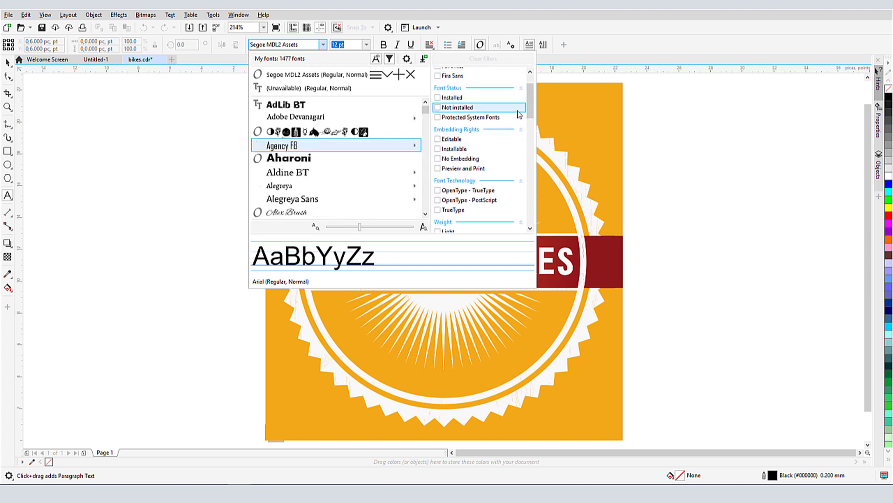
pyautogui.scroll(2, 435, 73)
pyautogui.click(437, 72)
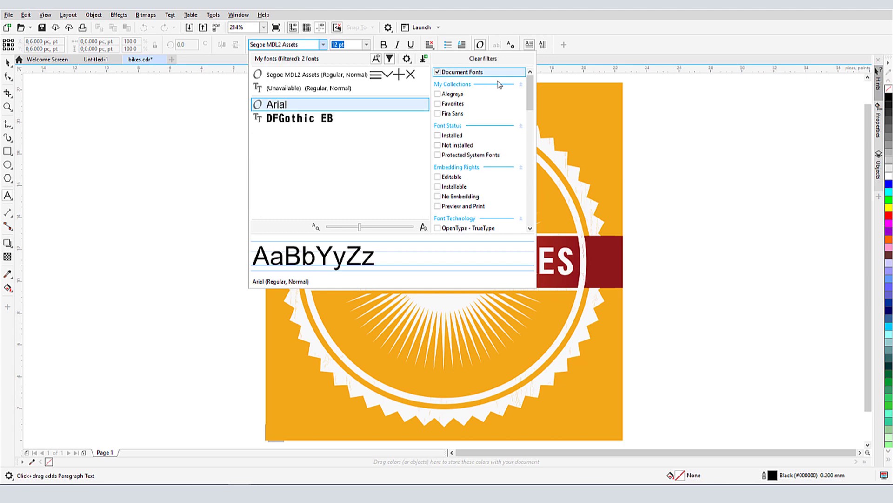
pyautogui.click(500, 73)
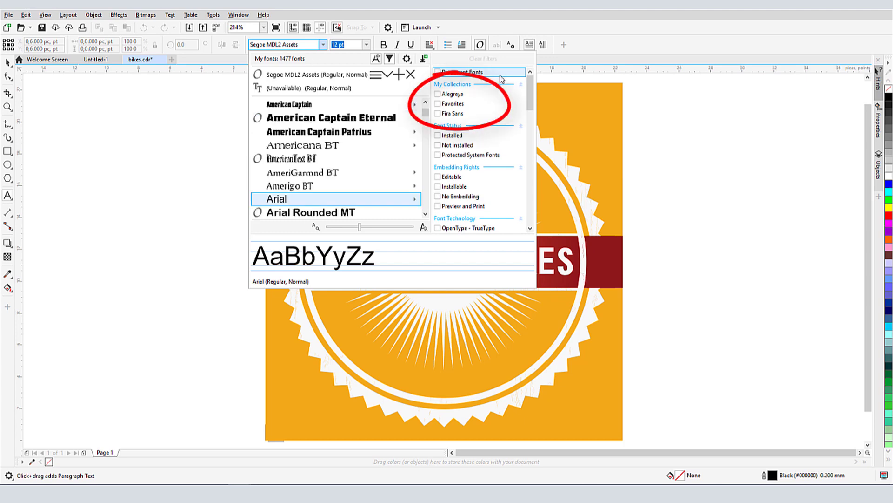
pyautogui.click(446, 94)
pyautogui.click(446, 103)
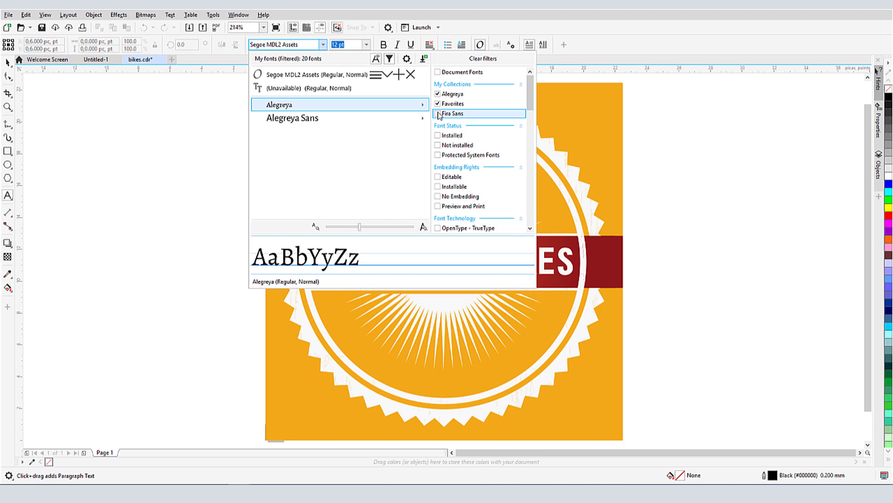
pyautogui.click(469, 113)
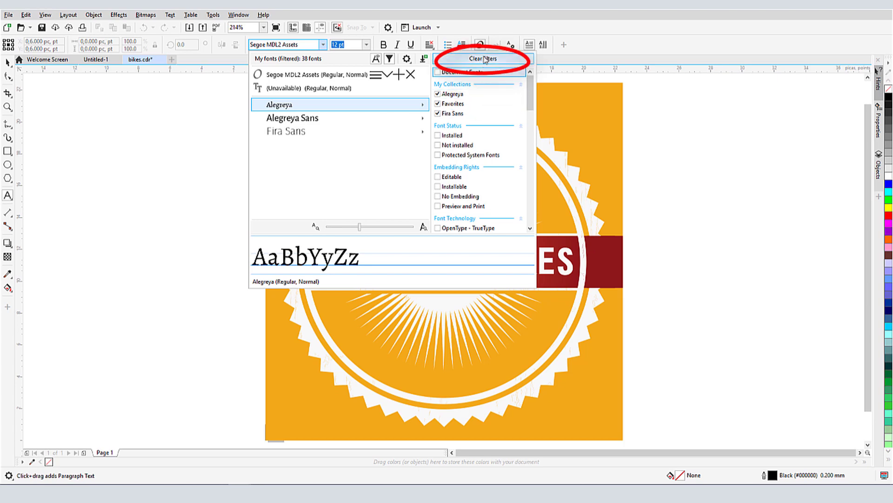
# - Clear all font filters and turn Group by family off and back on
pyautogui.click(502, 63)
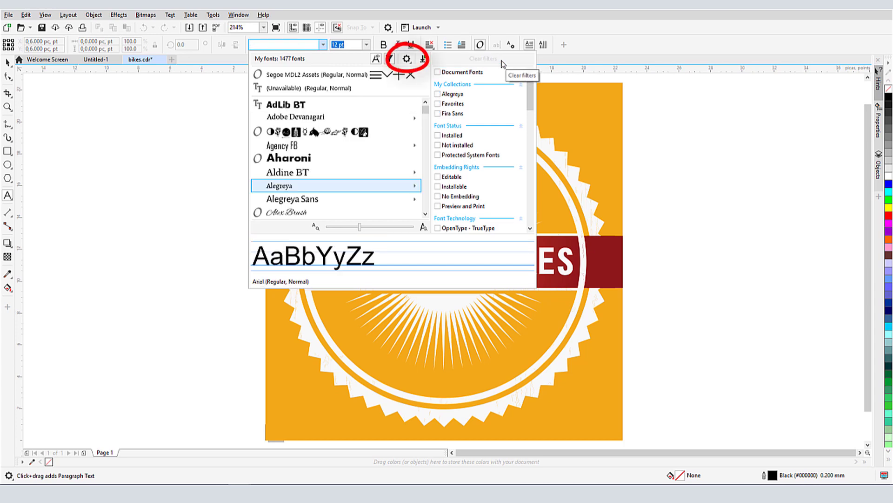
pyautogui.click(407, 59)
pyautogui.click(428, 71)
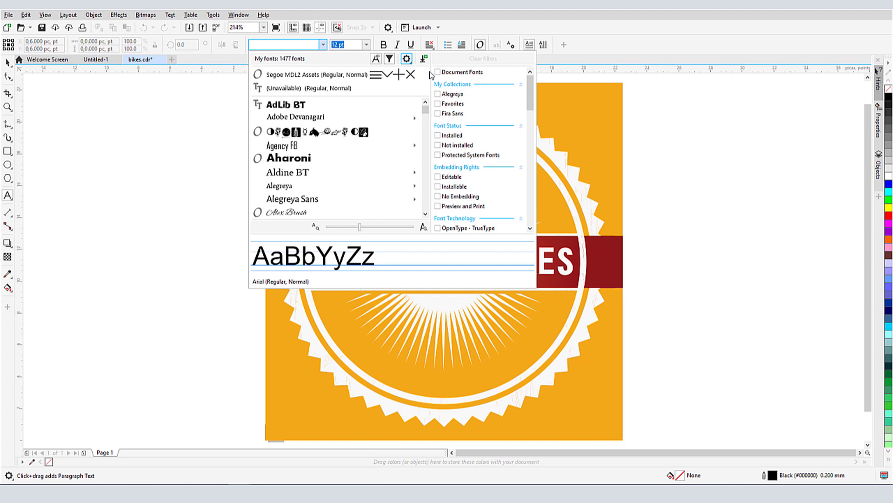
pyautogui.click(406, 59)
pyautogui.click(430, 73)
# - Toggle Show recently used fonts and Use font to display font name off and on
pyautogui.click(406, 58)
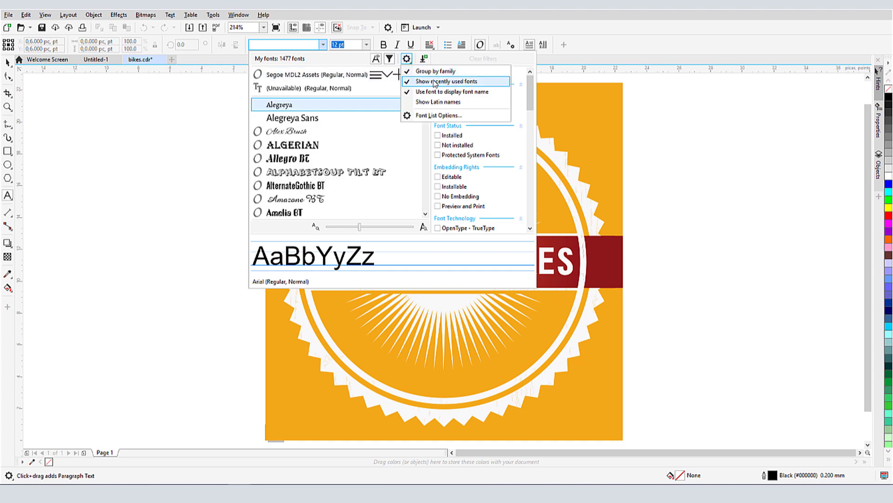
pyautogui.click(425, 82)
pyautogui.click(406, 58)
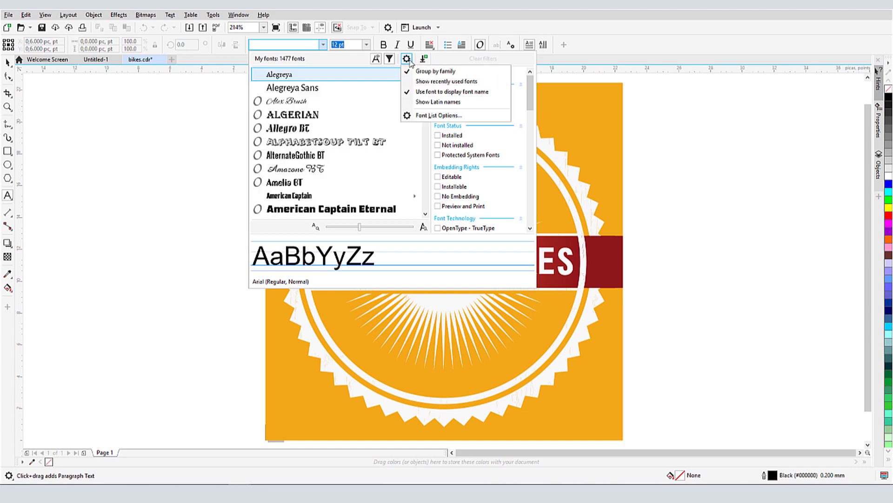
pyautogui.click(428, 81)
pyautogui.click(408, 59)
pyautogui.click(431, 91)
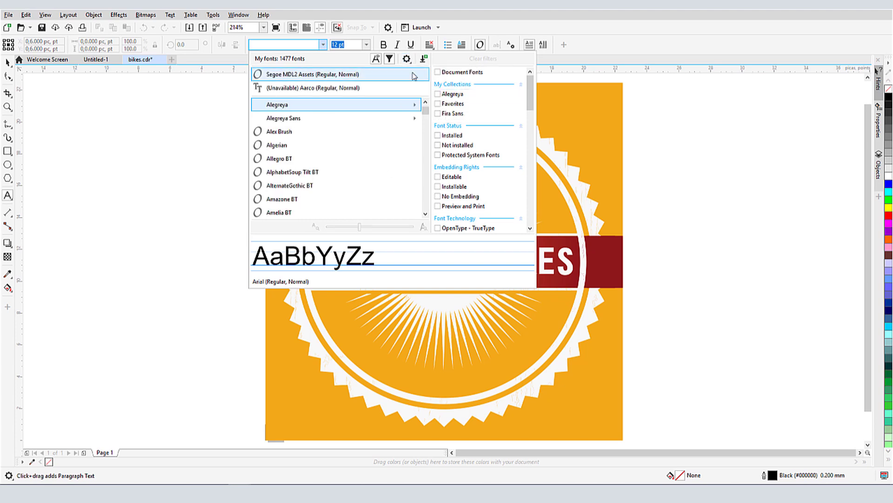
pyautogui.click(406, 58)
pyautogui.click(429, 93)
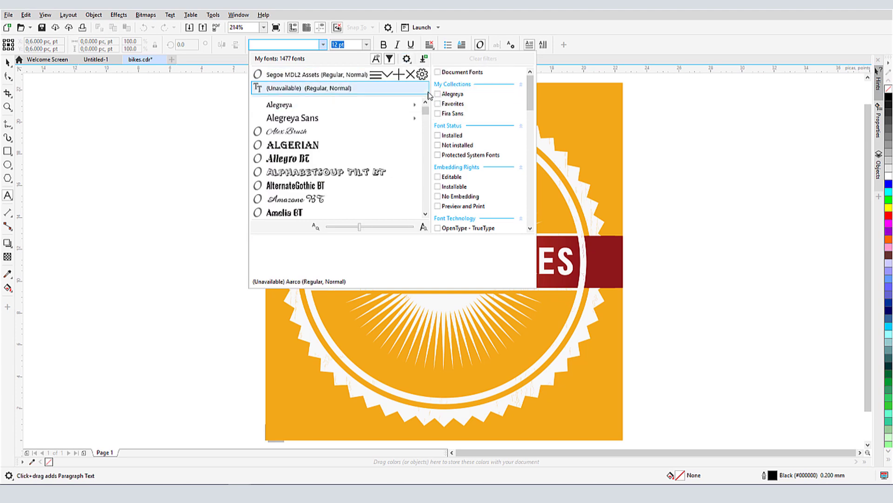
pyautogui.click(406, 58)
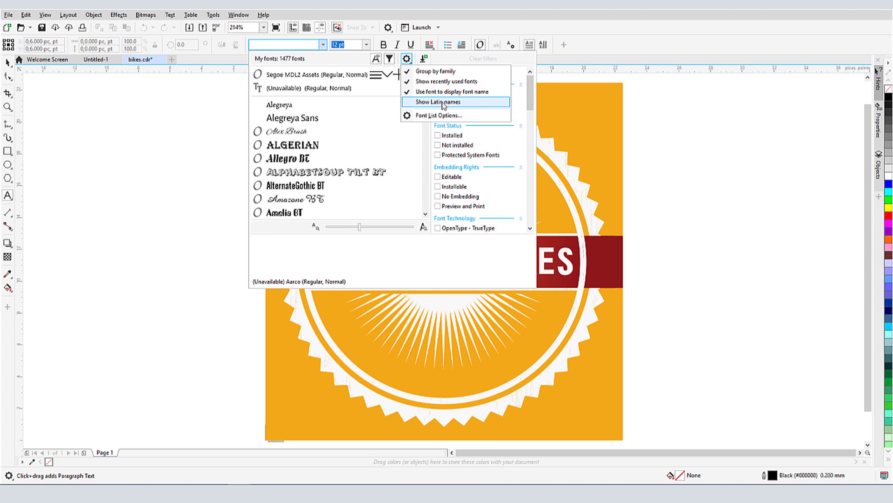
# - Review the Font List Options text preferences, then browse the Get More font packs
pyautogui.click(464, 118)
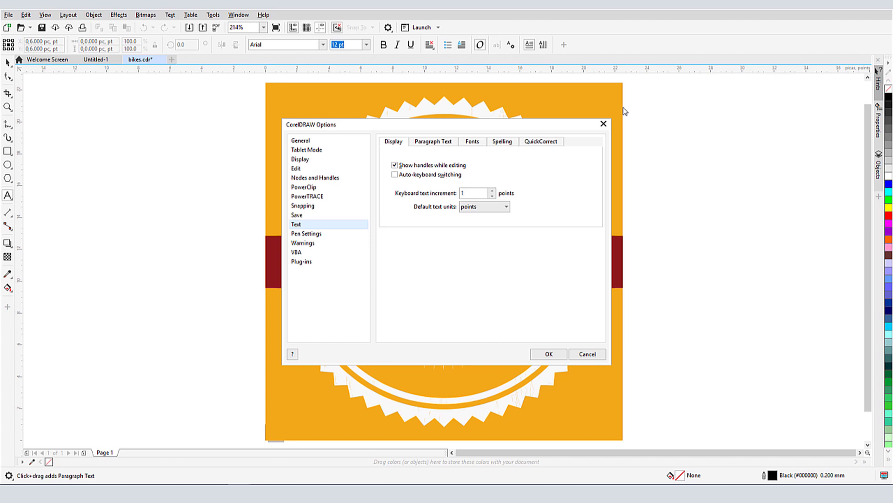
pyautogui.click(604, 123)
pyautogui.click(323, 45)
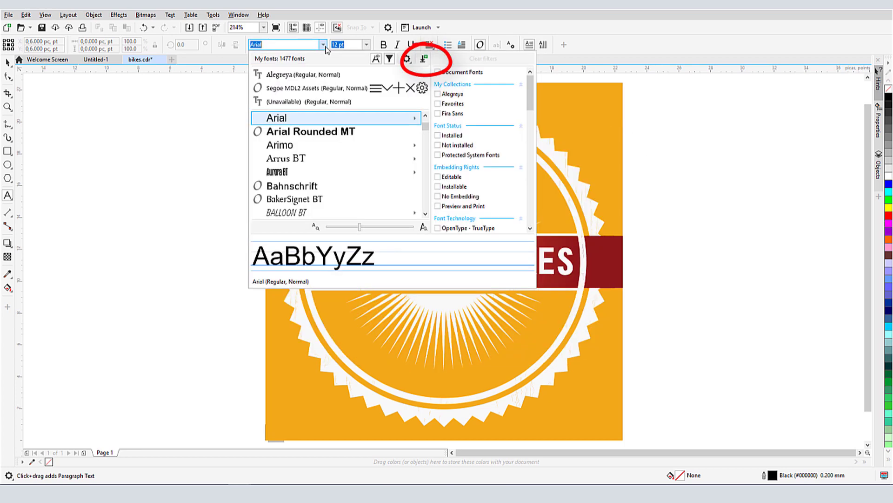
pyautogui.click(425, 60)
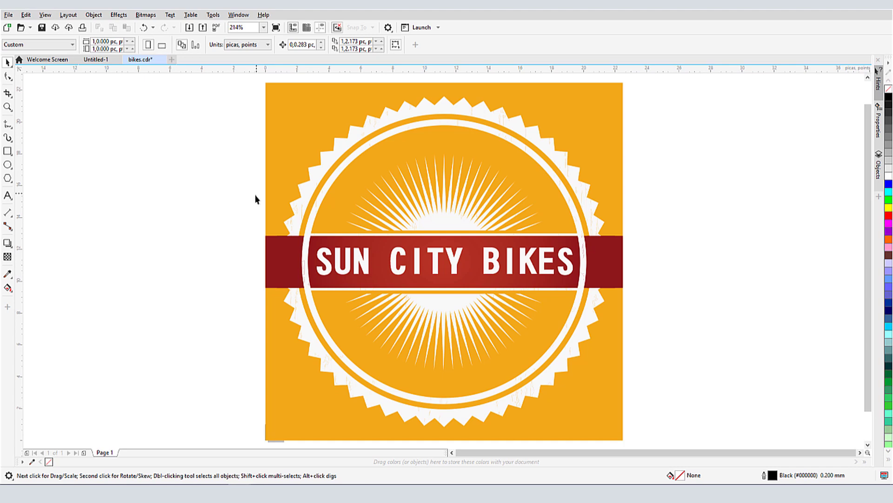
# - Try Alegreya and Algerian on the SUN CITY BIKES text, then set it in Amelia BT
pyautogui.click(396, 268)
pyautogui.click(323, 44)
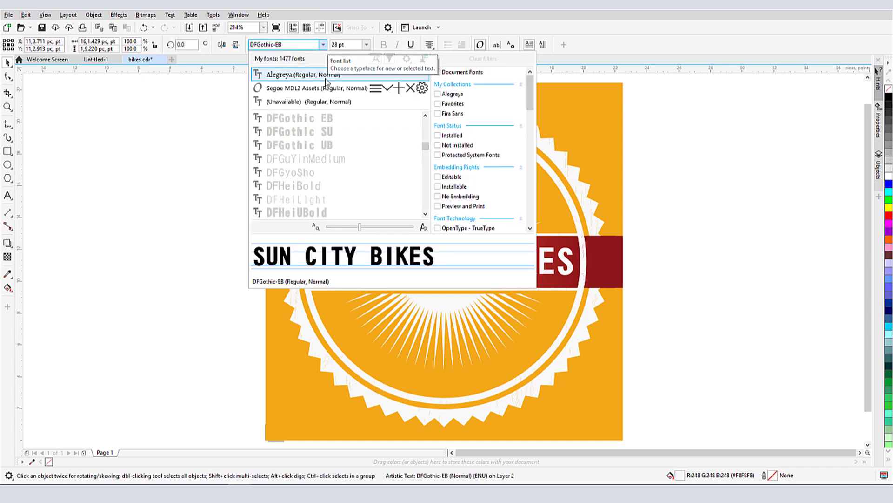
pyautogui.click(321, 75)
pyautogui.click(323, 45)
pyautogui.click(298, 159)
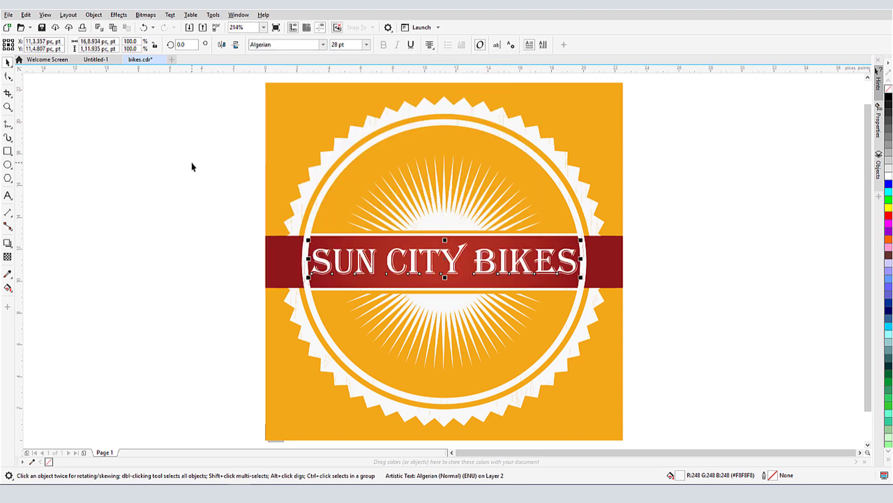
pyautogui.click(284, 44)
pyautogui.write('Amelia')
pyautogui.press('Return')
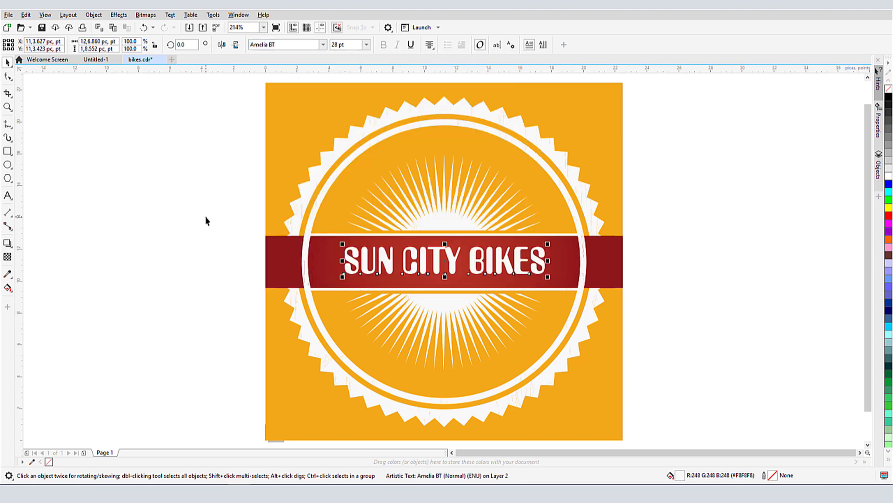
# - Open the Font Sampler docker from Window > Dockers
pyautogui.click(238, 15)
pyautogui.moveTo(286, 140)
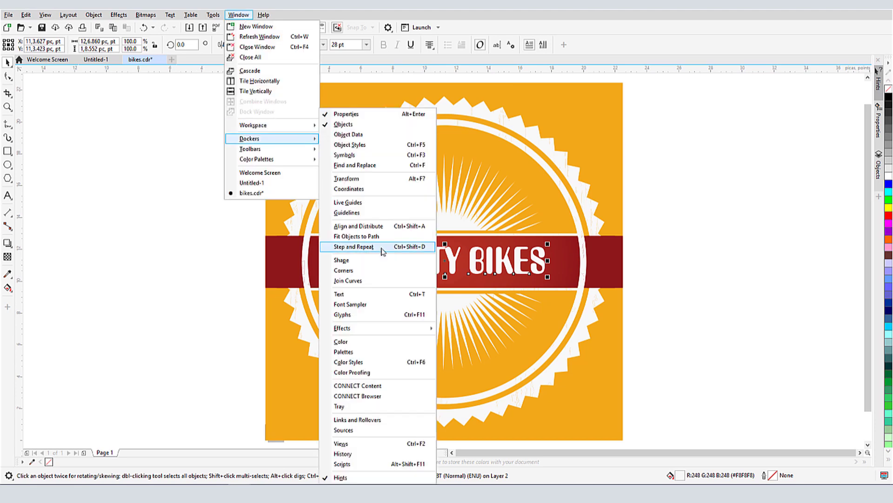
pyautogui.click(384, 304)
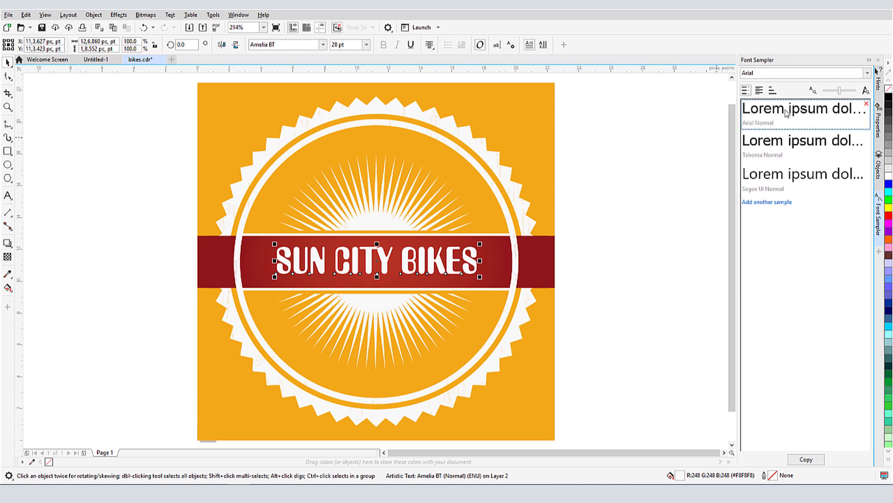
# - Set the first sample to American Captain Eternal and the second to Broadway
pyautogui.click(867, 73)
pyautogui.click(787, 181)
pyautogui.click(787, 153)
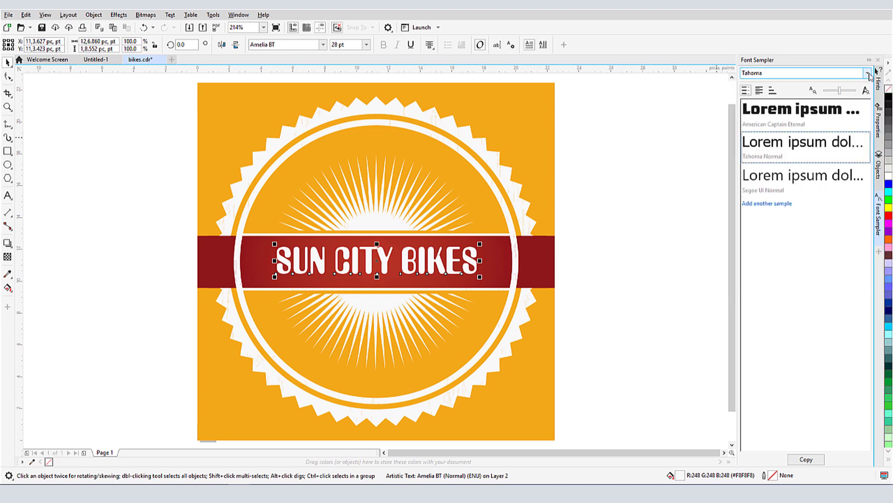
pyautogui.write('broadwa')
pyautogui.click(723, 120)
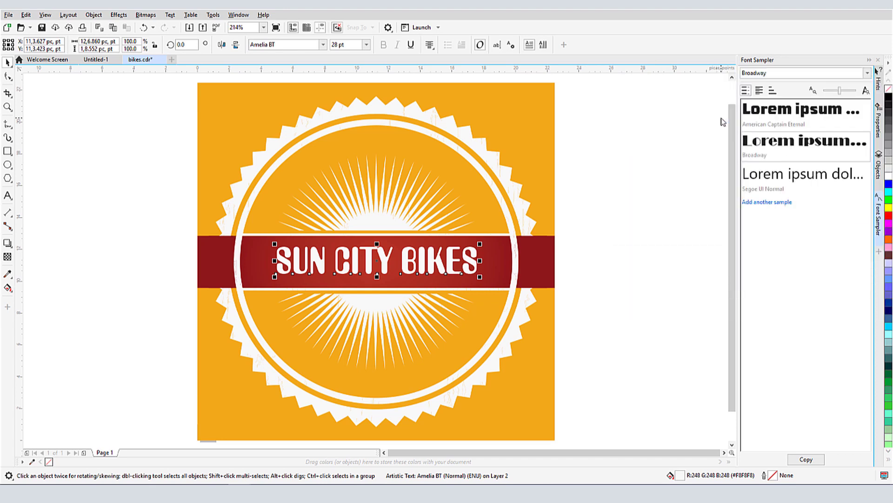
pyautogui.click(782, 184)
pyautogui.click(867, 73)
# - Set the third sample to Stencil BT and add a fourth sample in Blippo Blk BT
pyautogui.write('stencil')
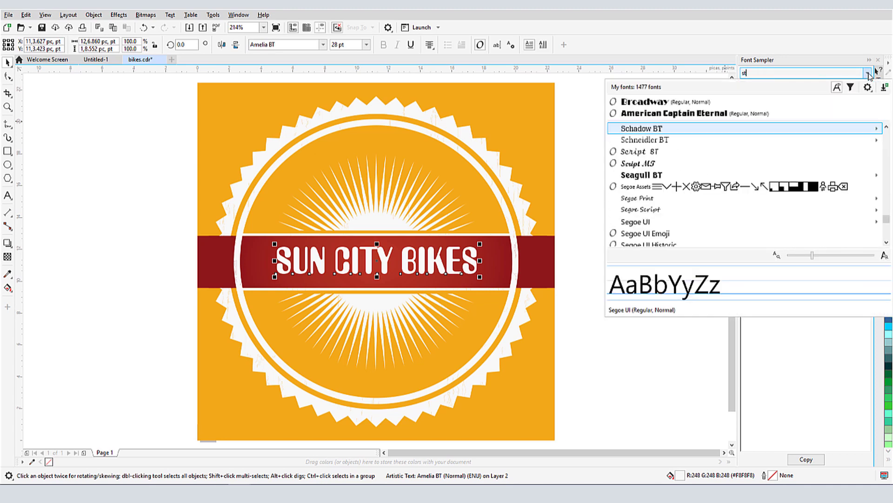
pyautogui.click(718, 138)
pyautogui.click(755, 202)
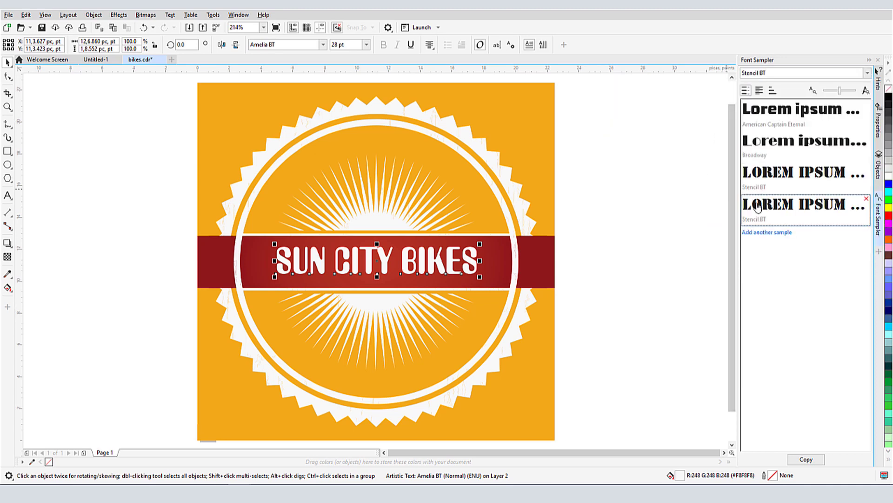
pyautogui.click(867, 74)
pyautogui.write('blip')
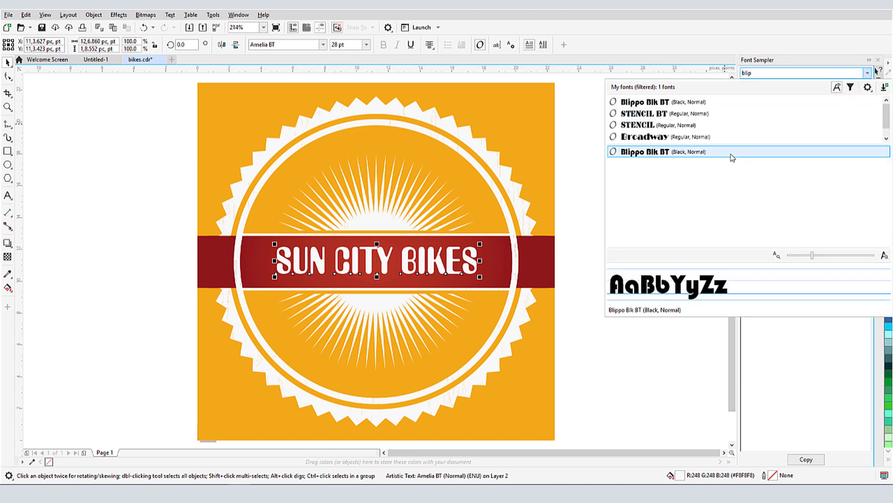
pyautogui.click(732, 152)
# - Move American Captain Eternal to third place, remove the Broadway sample, and resize the previews
pyautogui.moveTo(796, 109); pyautogui.dragTo(795, 179)
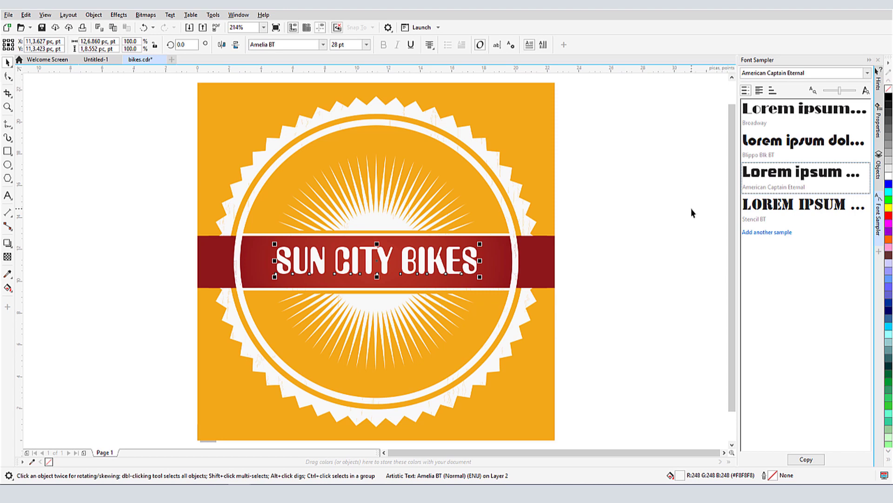
pyautogui.click(867, 105)
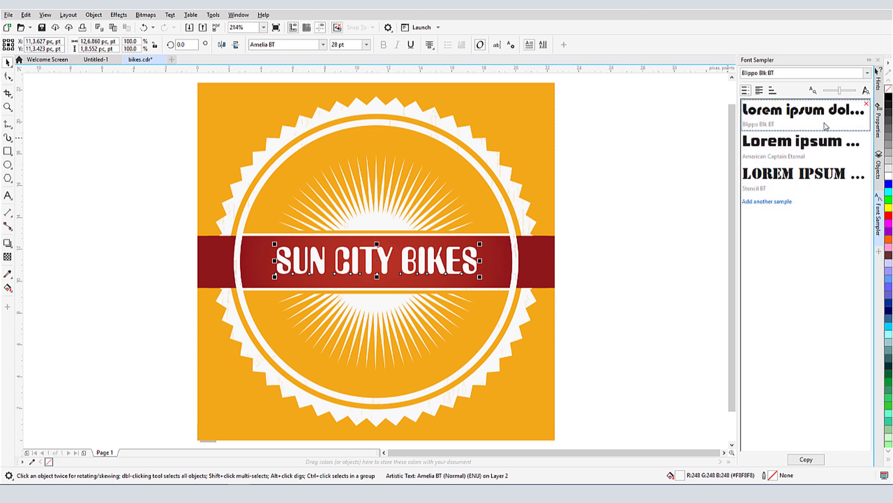
pyautogui.moveTo(839, 95); pyautogui.dragTo(840, 93)
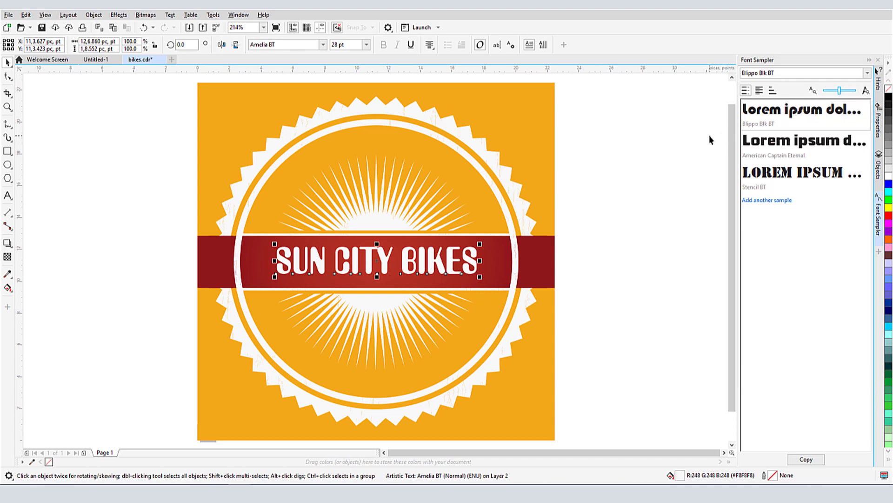
pyautogui.click(814, 90)
# - Widen the Font Sampler and show Stencil BT as a waterfall at larger sizes
pyautogui.click(864, 91)
pyautogui.click(760, 91)
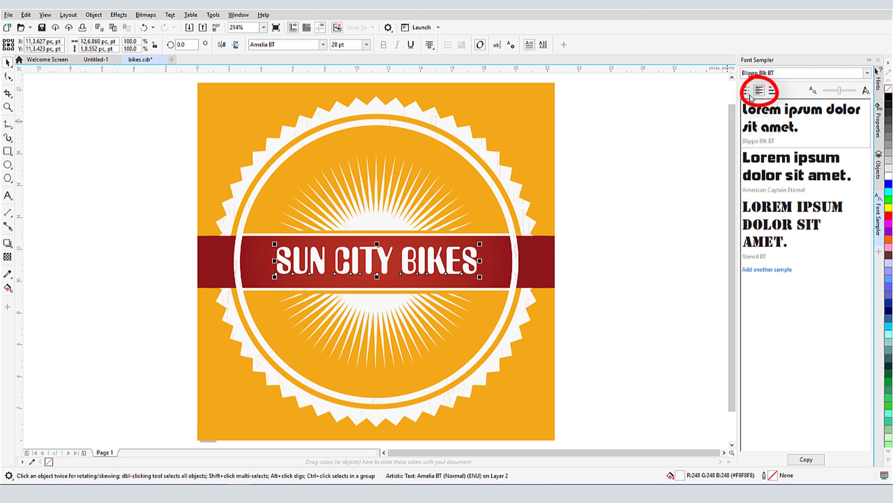
pyautogui.moveTo(738, 149); pyautogui.dragTo(712, 147)
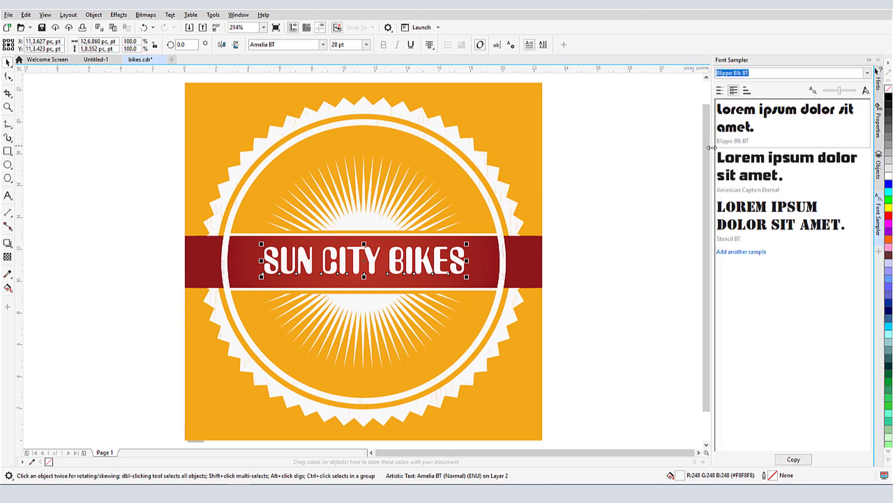
pyautogui.click(768, 216)
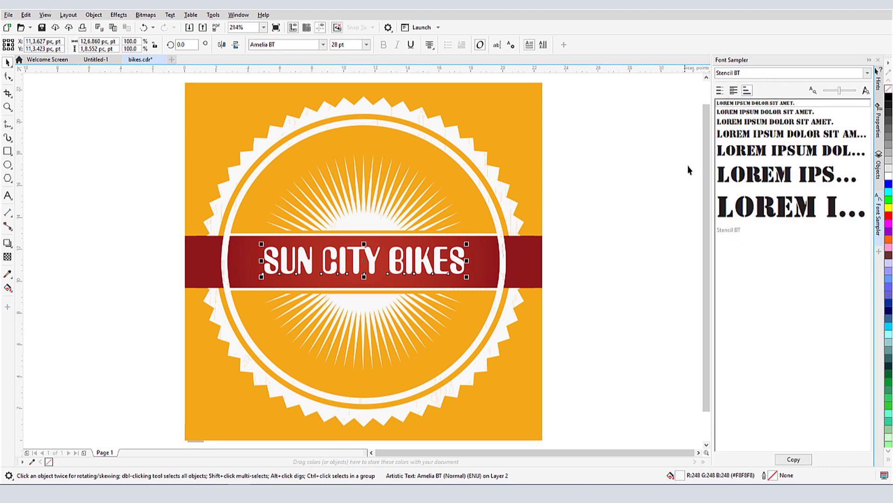
pyautogui.moveTo(712, 178); pyautogui.dragTo(688, 180)
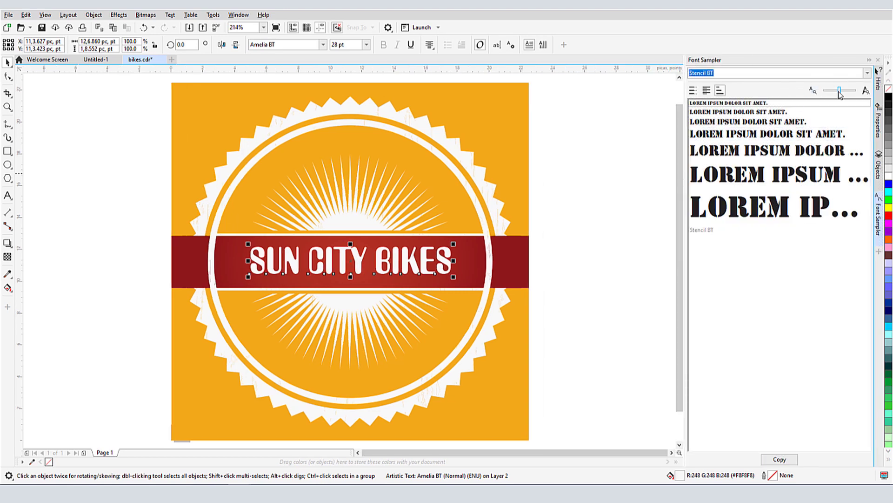
pyautogui.moveTo(840, 91); pyautogui.dragTo(840, 94)
# - Select the banner's SUN CITY BIKES wording so each sample previews it on one line
pyautogui.doubleClick(325, 256)
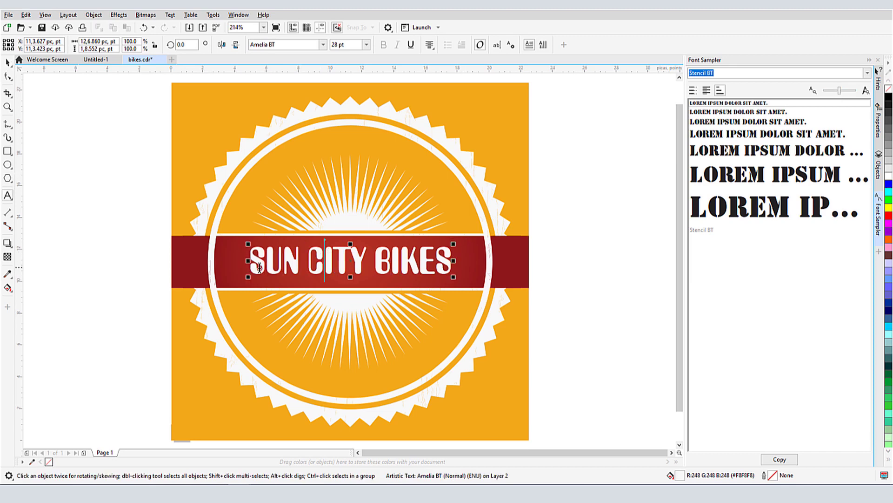
pyautogui.moveTo(250, 260); pyautogui.dragTo(447, 251)
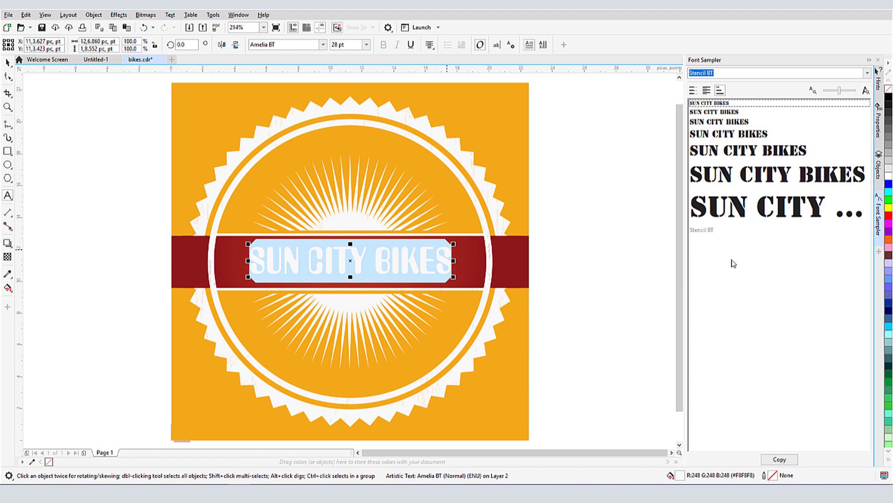
pyautogui.click(693, 90)
pyautogui.press('Escape')
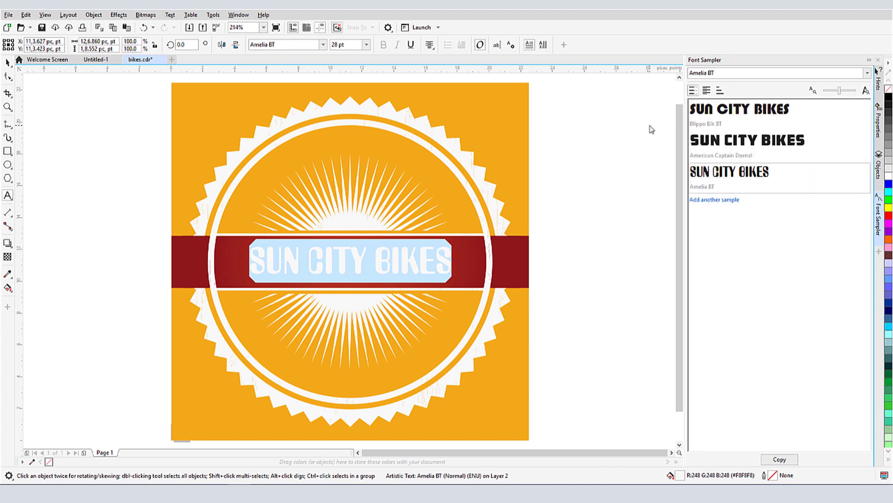
# - Add an exclamation mark to the end of the Blippo Blk BT sample
pyautogui.click(742, 112)
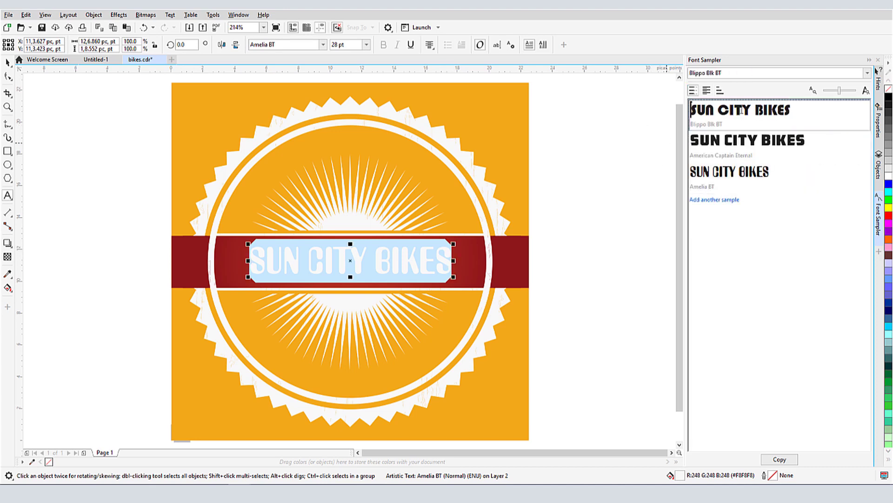
pyautogui.click(795, 112)
pyautogui.write('!')
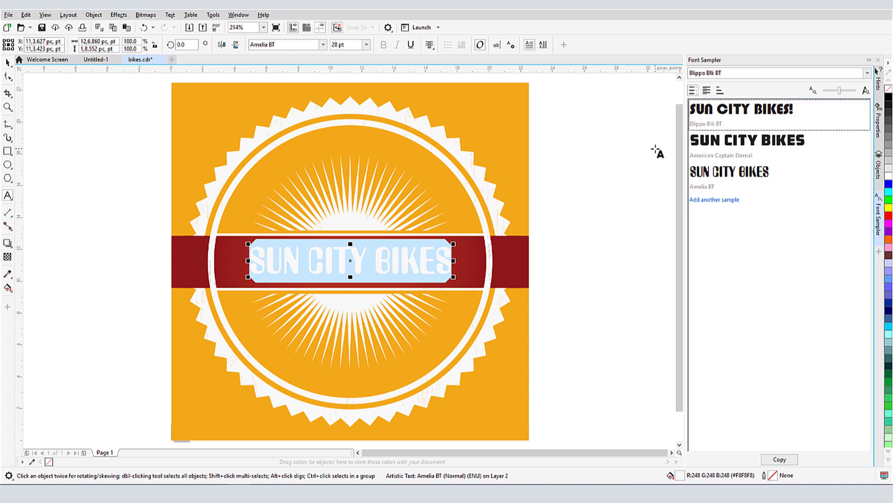
# - Apply Stylistic Set 3 to CITY in the American Captain Eternal sample
pyautogui.click(741, 142)
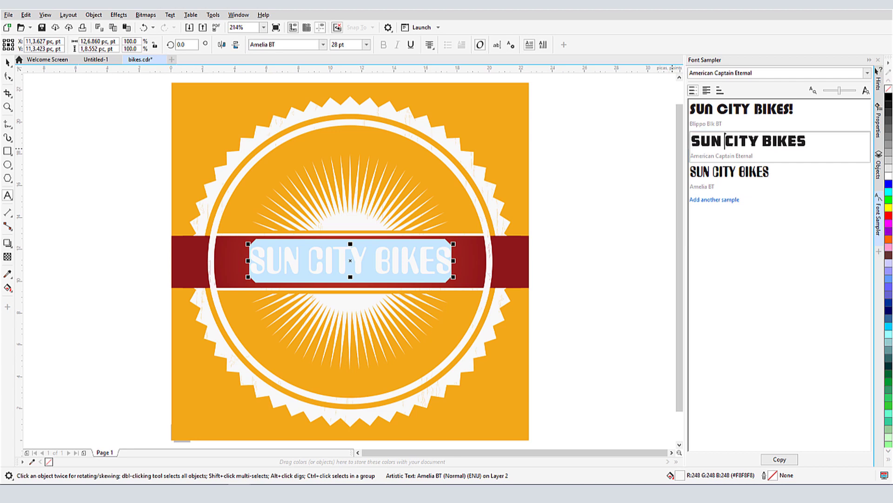
pyautogui.doubleClick(741, 143)
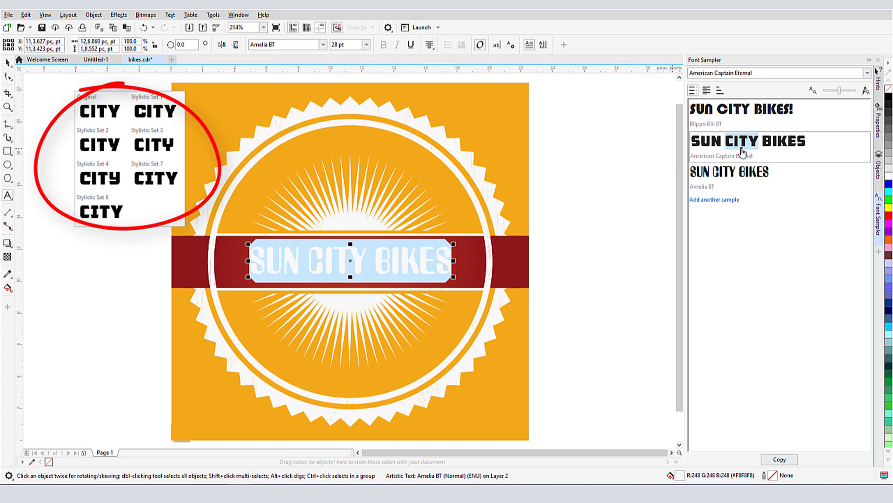
pyautogui.click(158, 149)
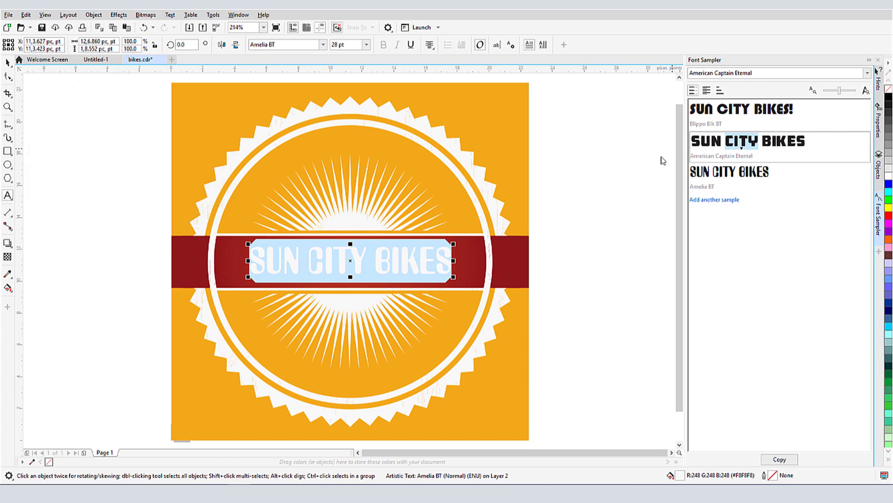
pyautogui.click(742, 152)
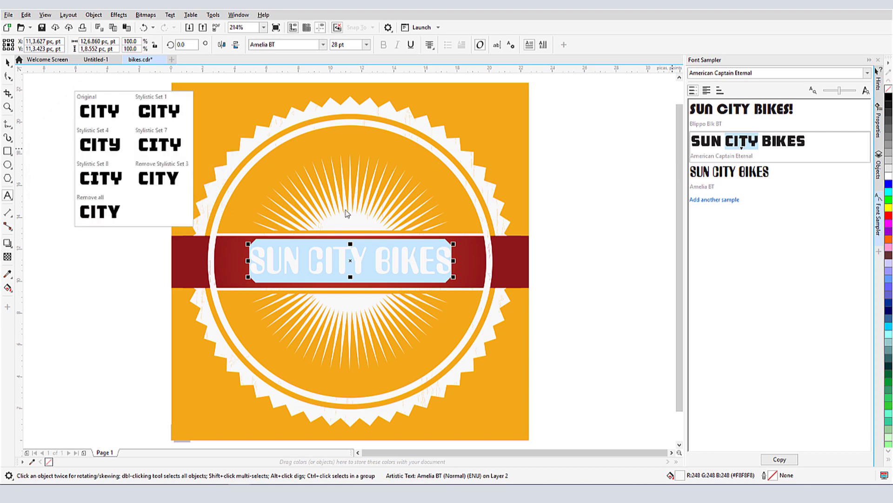
# - Replace the banner wording with the copied American Captain Eternal SUN CITY BIKES sample
pyautogui.press('Escape')
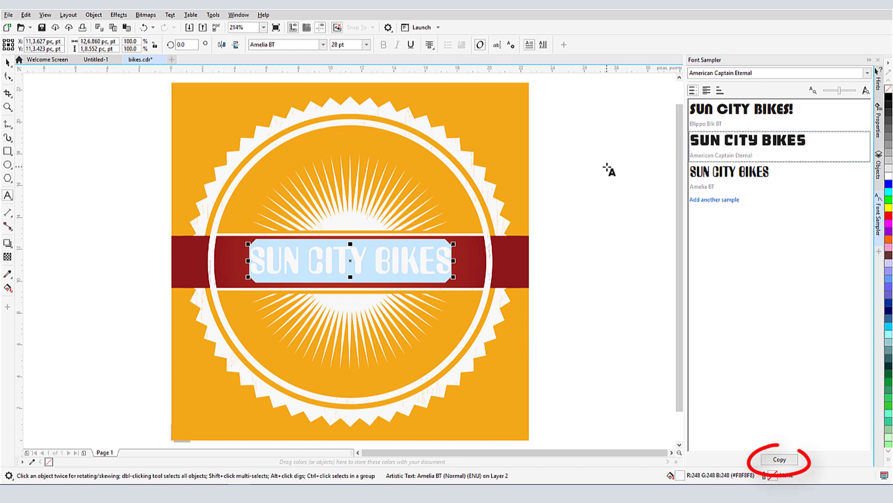
pyautogui.click(781, 459)
pyautogui.click(404, 265)
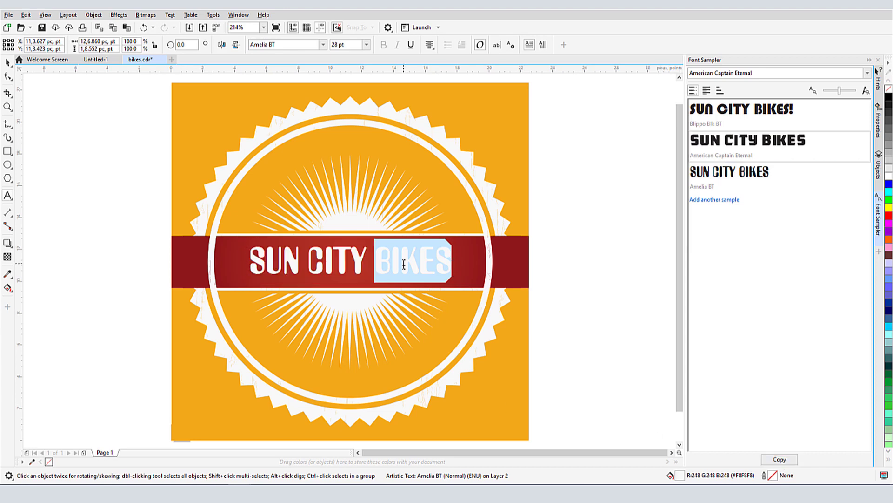
pyautogui.press('Delete')
pyautogui.hotkey('ctrl', 'v')
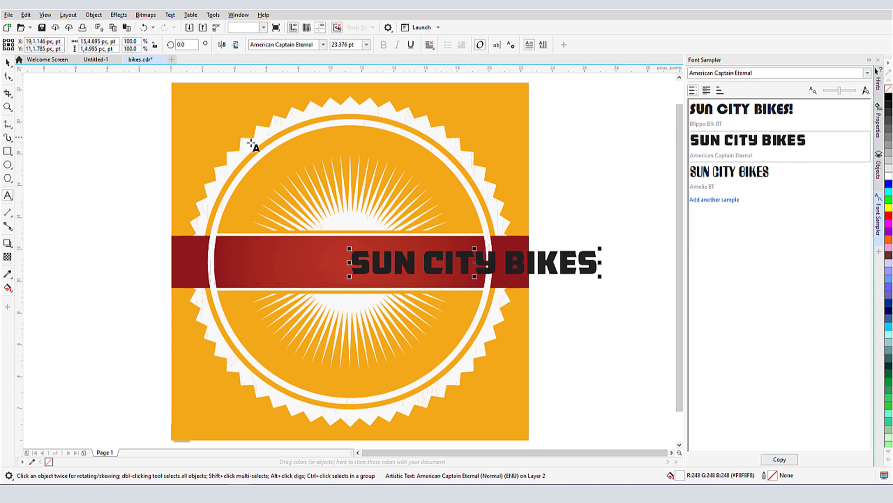
# - Centre the new logo text on the red banner and fill it white
pyautogui.click(8, 62)
pyautogui.moveTo(466, 263); pyautogui.dragTo(343, 261)
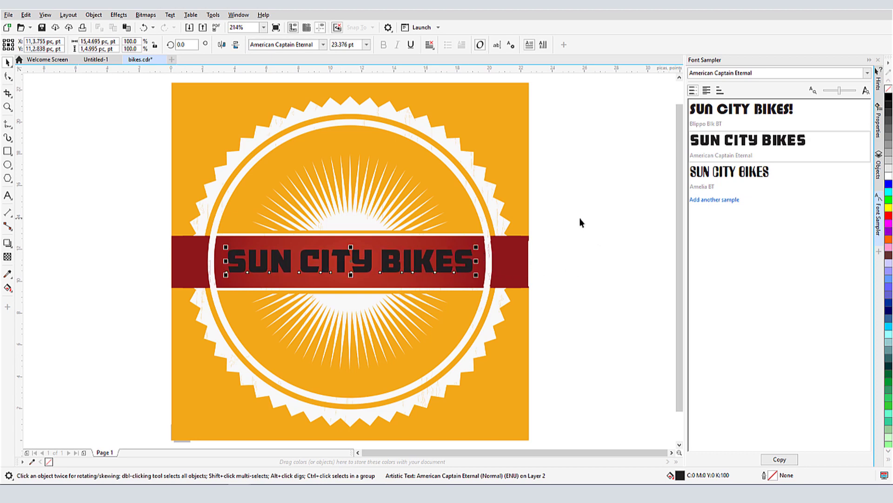
pyautogui.click(889, 177)
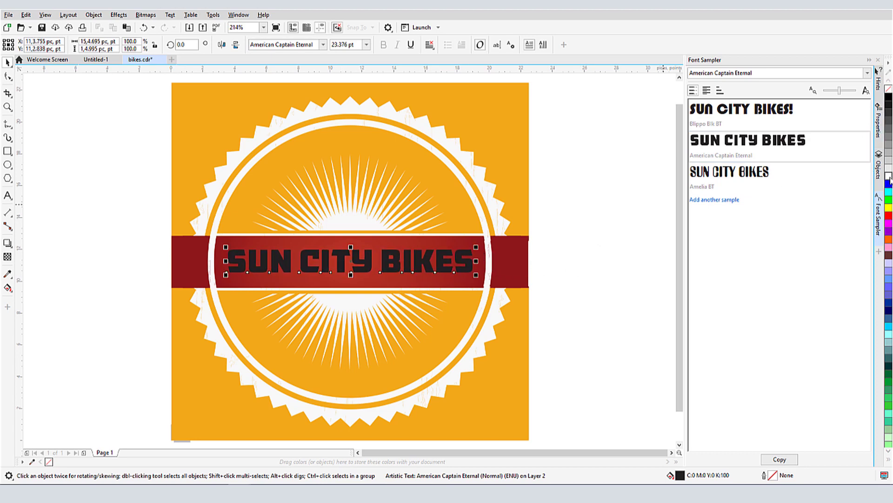
# - Add a new Font Sampler sample set to Berlin Sans FB Regular
pyautogui.click(624, 244)
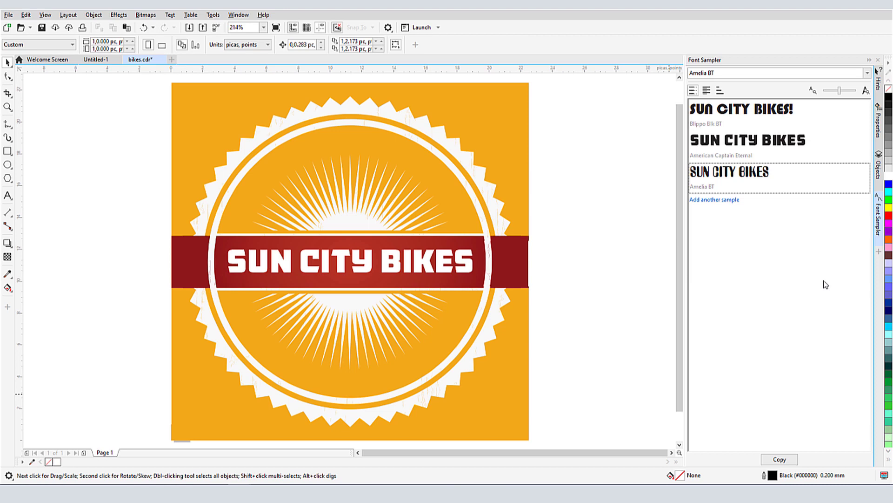
pyautogui.click(730, 200)
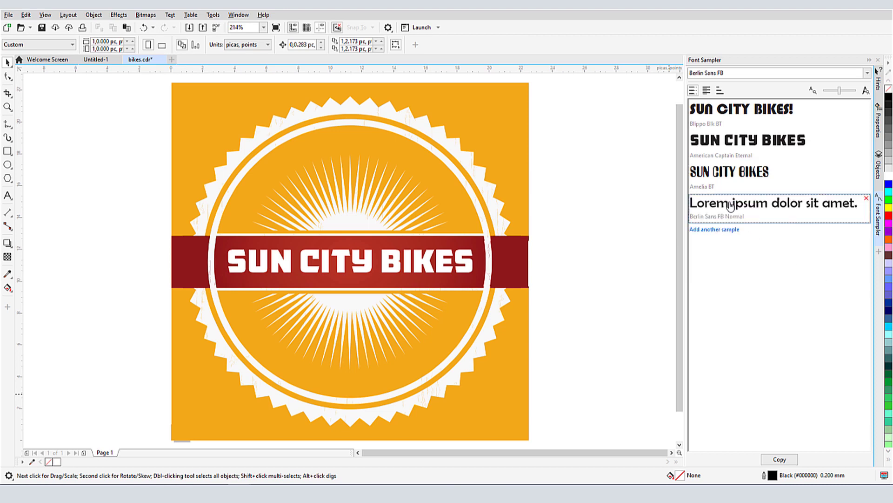
pyautogui.click(868, 73)
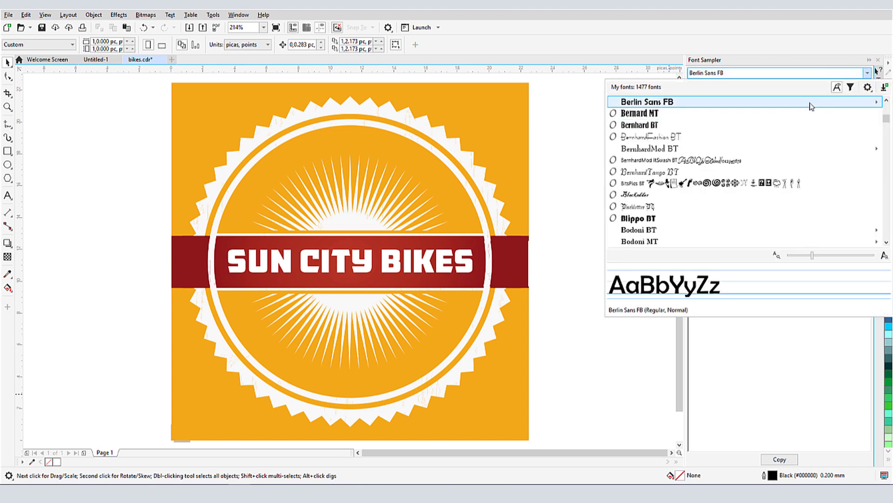
pyautogui.moveTo(811, 106)
pyautogui.click(566, 107)
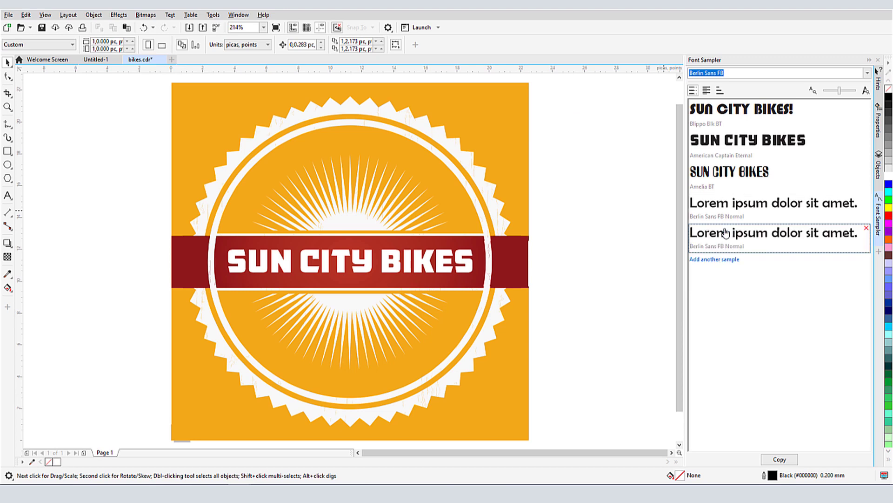
# - Add a Berlin Sans FB Bold sample
pyautogui.click(868, 73)
pyautogui.moveTo(792, 99)
pyautogui.click(587, 116)
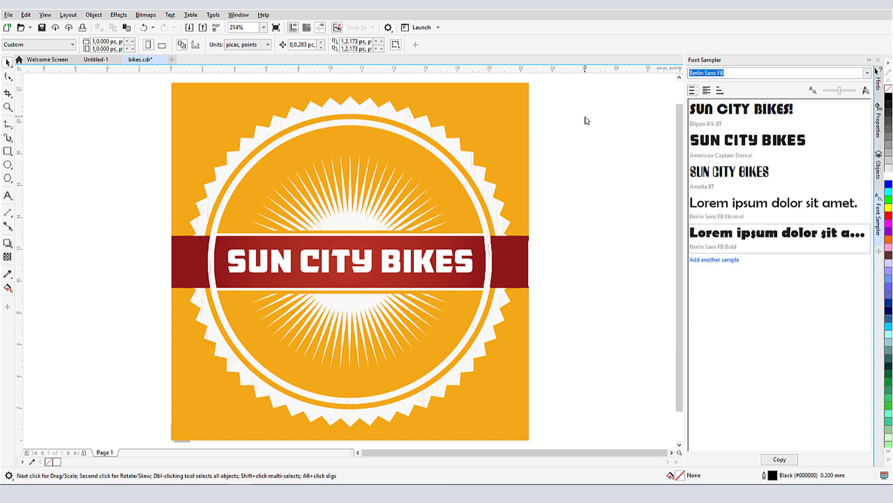
pyautogui.click(867, 73)
# - Choose Berlin Sans FB Demi for the sample below the Bold one
pyautogui.moveTo(702, 107)
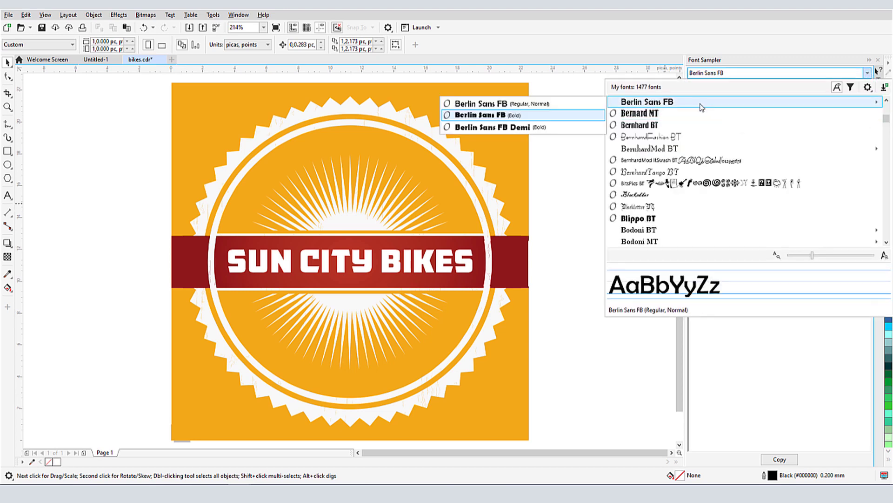
pyautogui.click(575, 127)
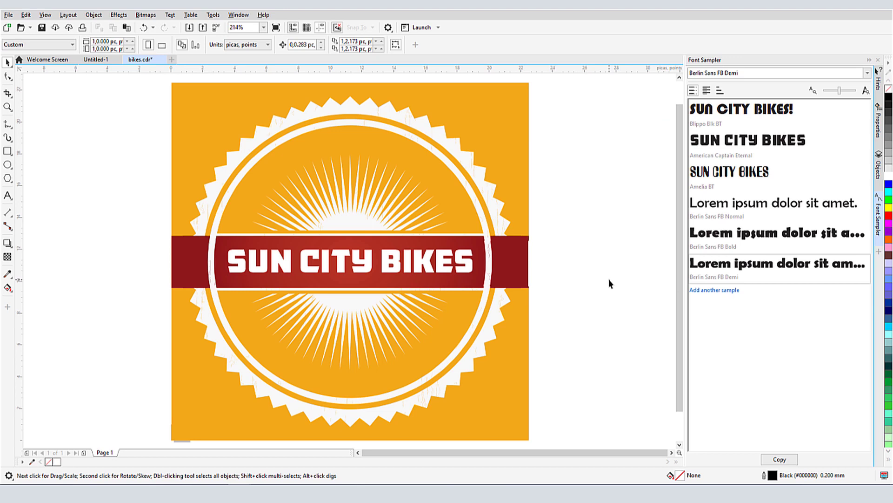